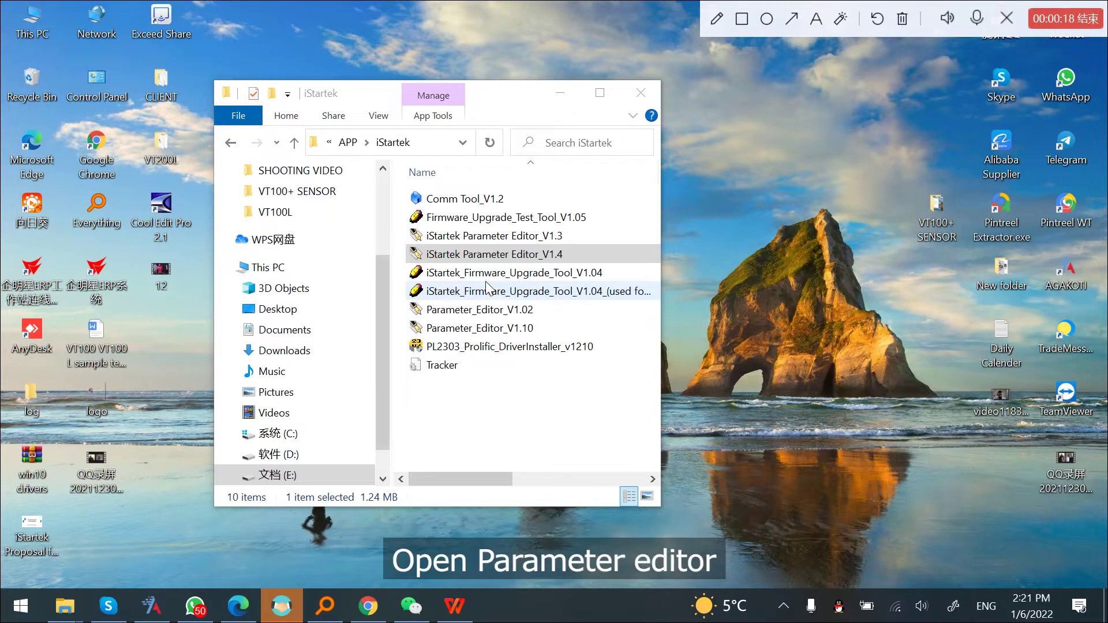
# Step: Launch iStartek Parameter Editor_V1.4 from the iStartek folder and open the connection to the tracker on COM6
pyautogui.doubleClick(488, 258)
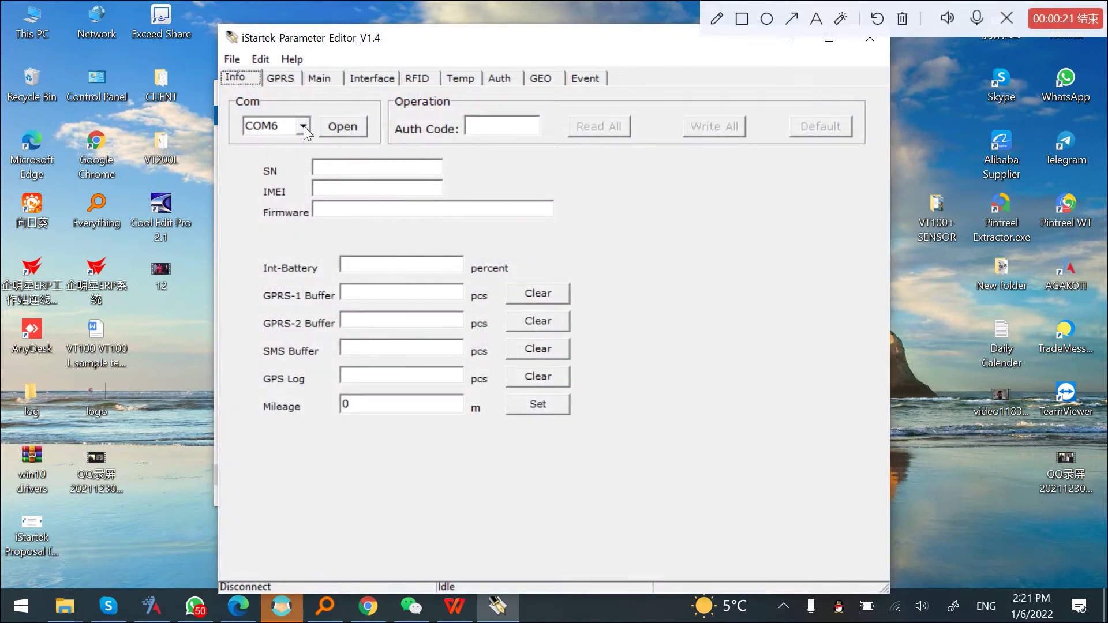
pyautogui.click(303, 126)
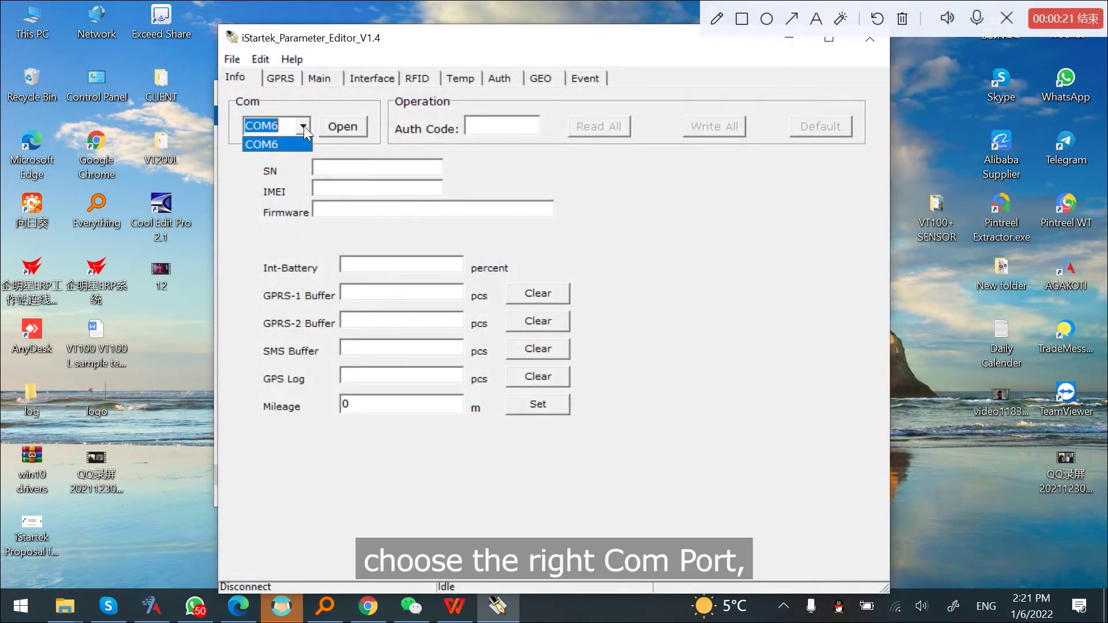
pyautogui.click(291, 144)
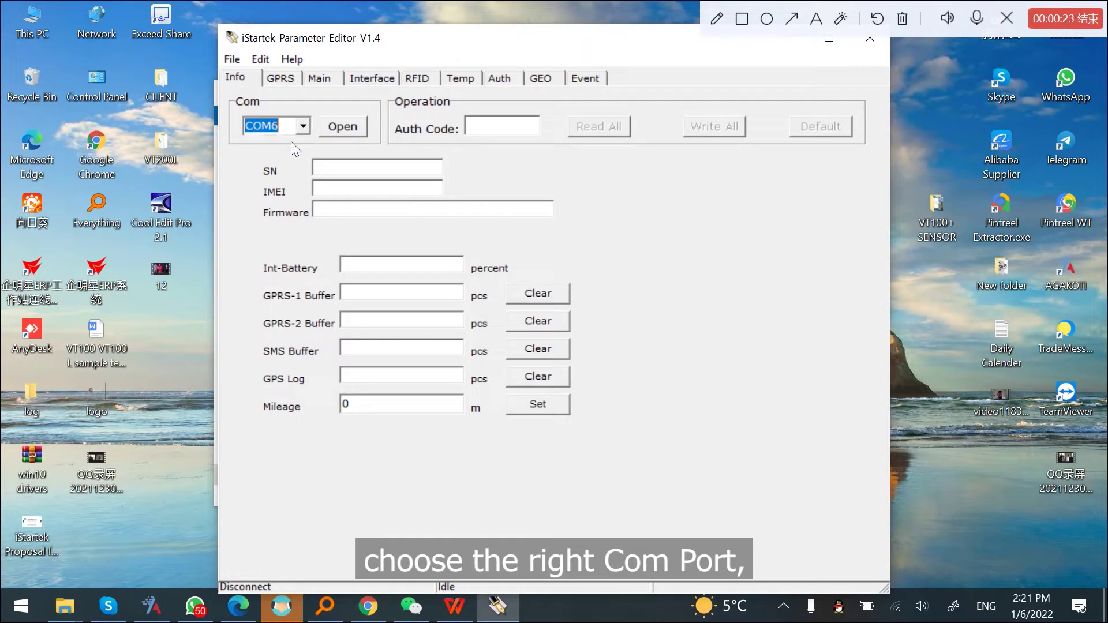
pyautogui.click(341, 125)
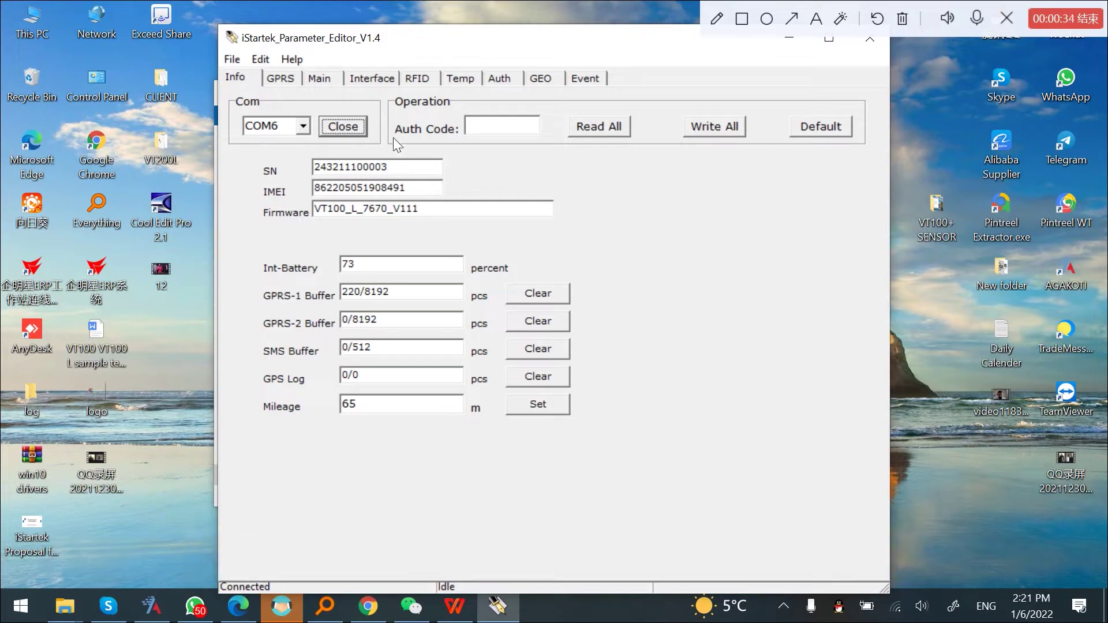
# Step: Read the tracker's current GPRS settings into the editor and dismiss the completion notice
pyautogui.click(280, 77)
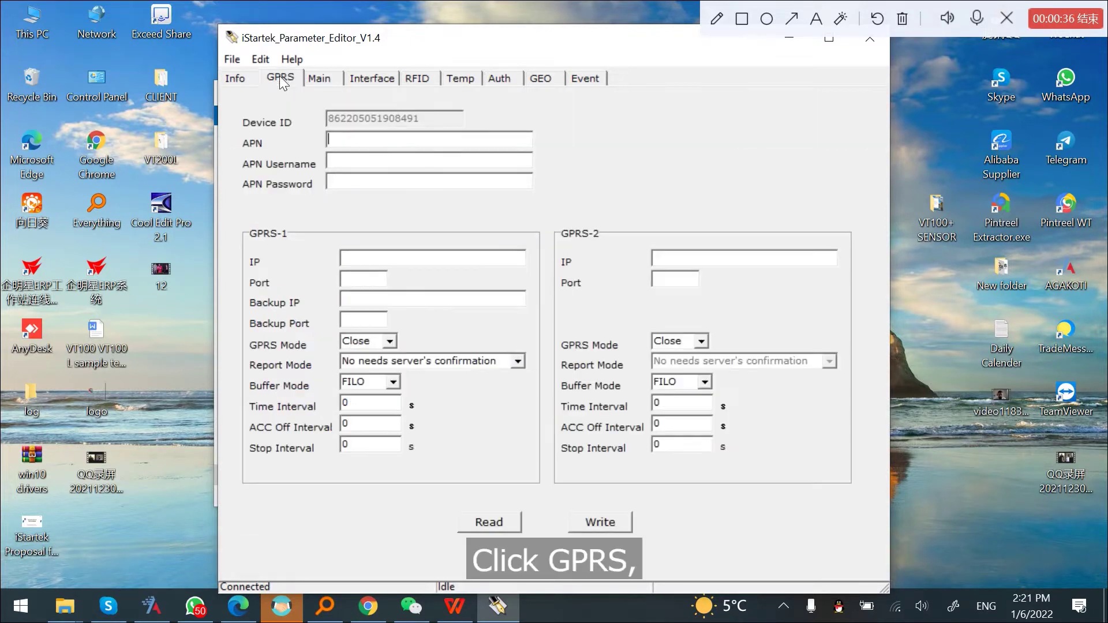
pyautogui.click(490, 522)
pyautogui.click(583, 353)
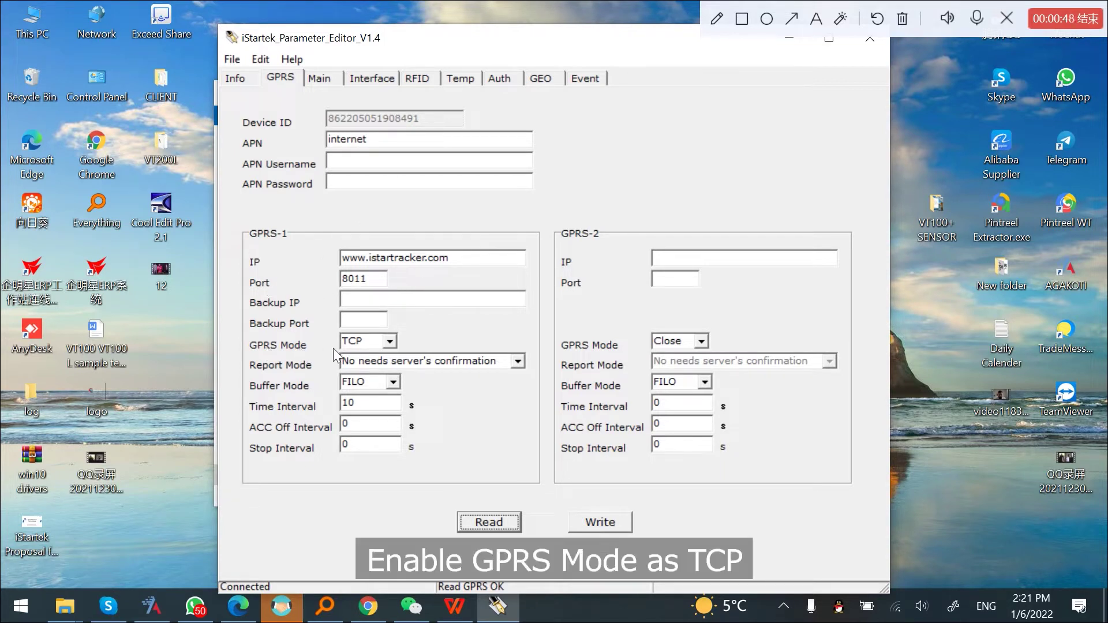
# Step: Set the GPRS-1 mode to TCP and write the GPRS settings to the tracker
pyautogui.click(391, 341)
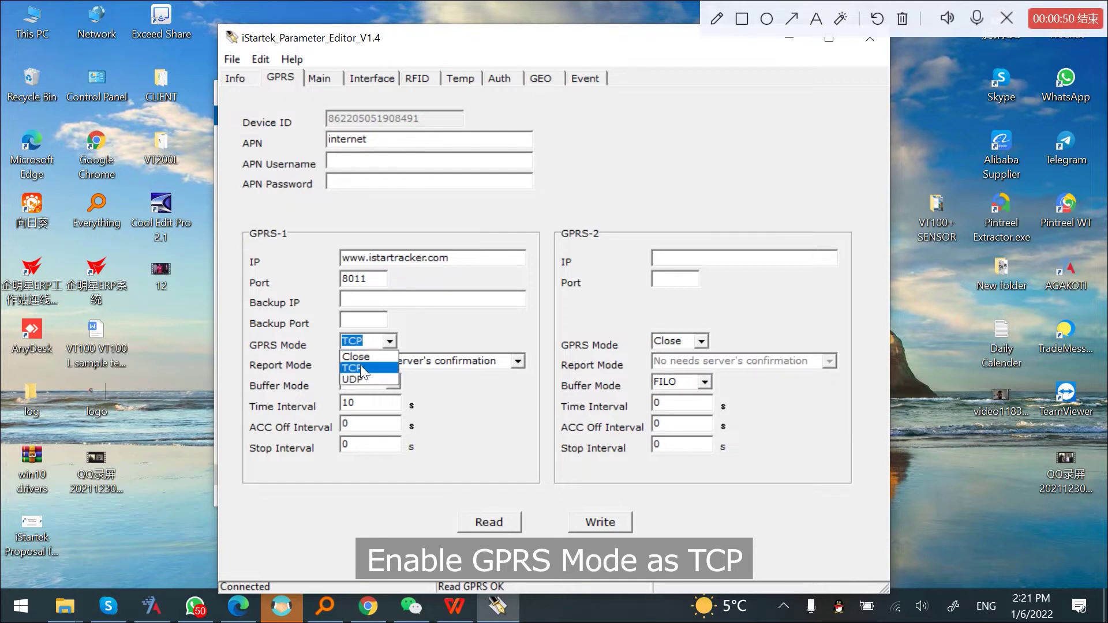
pyautogui.click(360, 365)
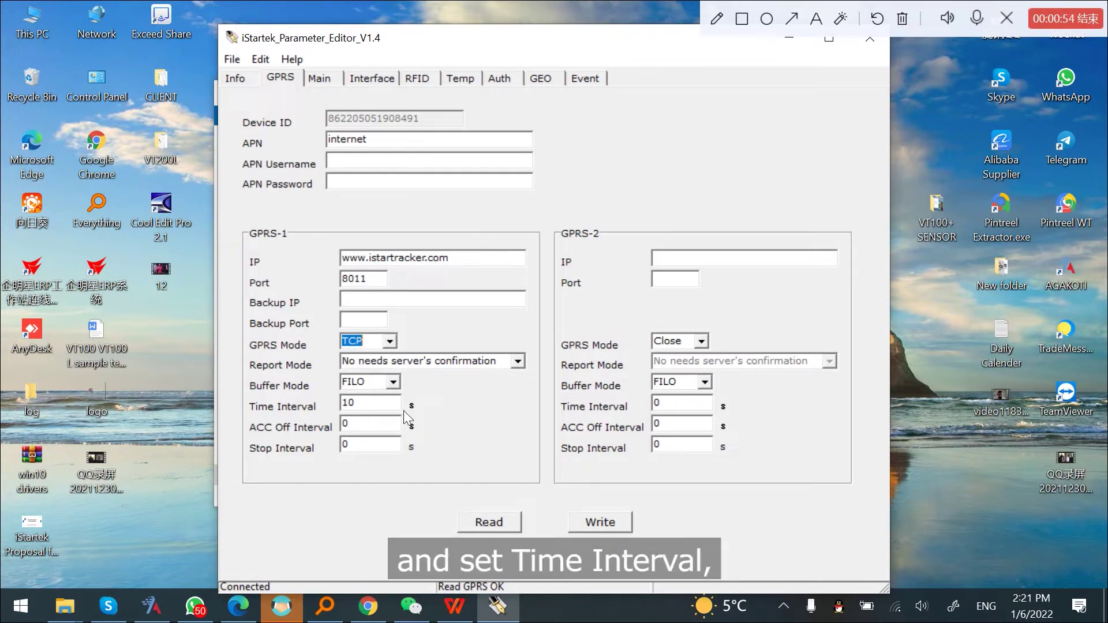
pyautogui.click(600, 521)
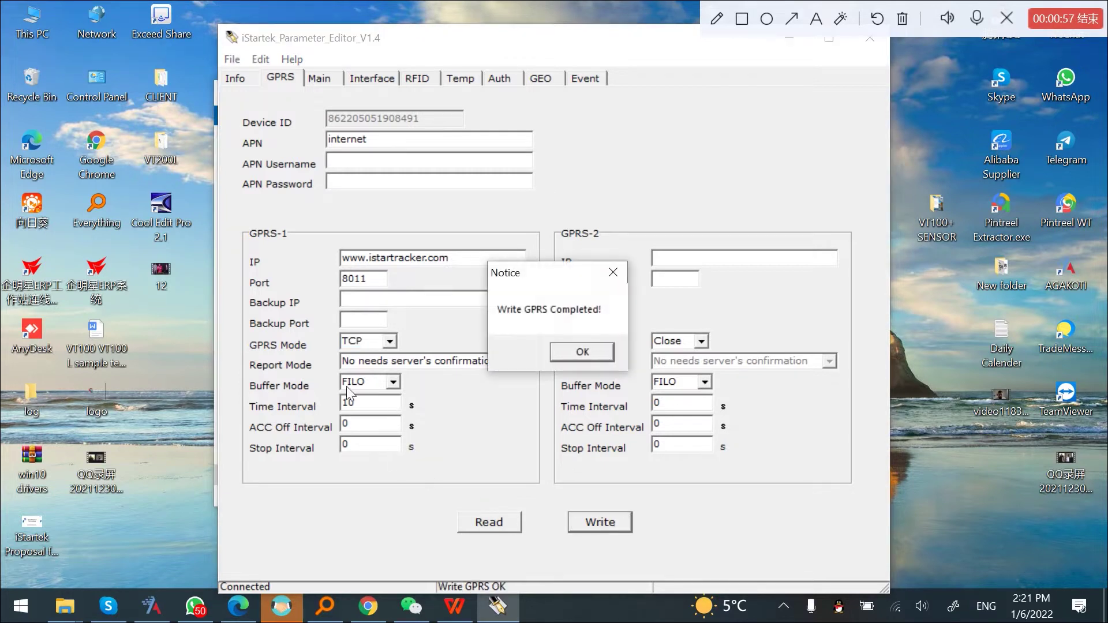
pyautogui.click(581, 353)
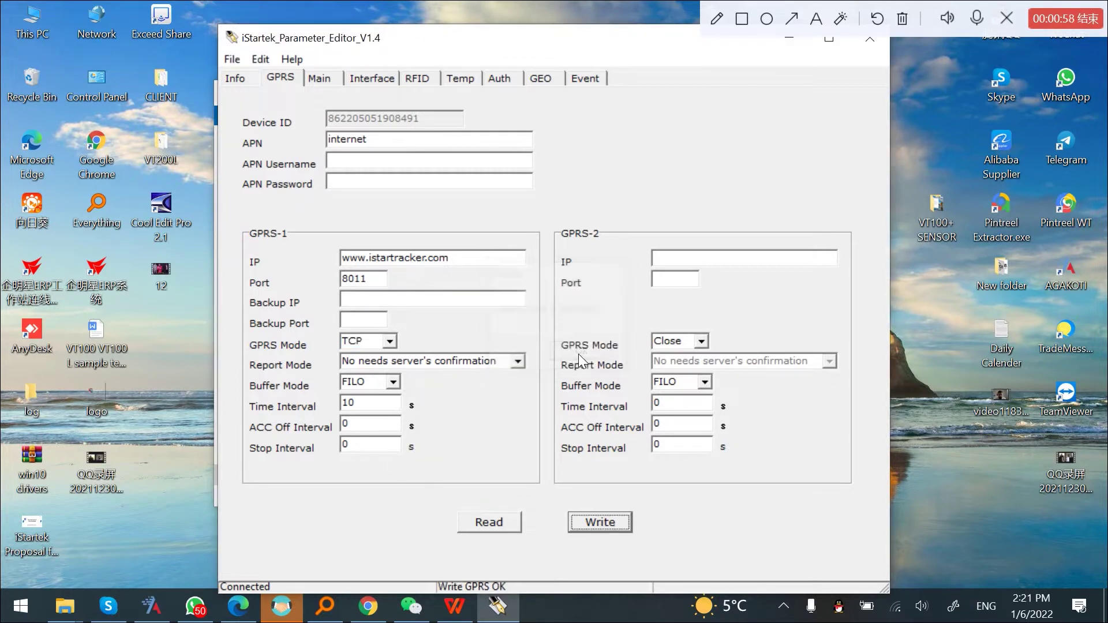
# Step: In the interface settings, check the input modes offered for Input1(AD1) and set Input2(AD2) to AD Input
pyautogui.click(378, 78)
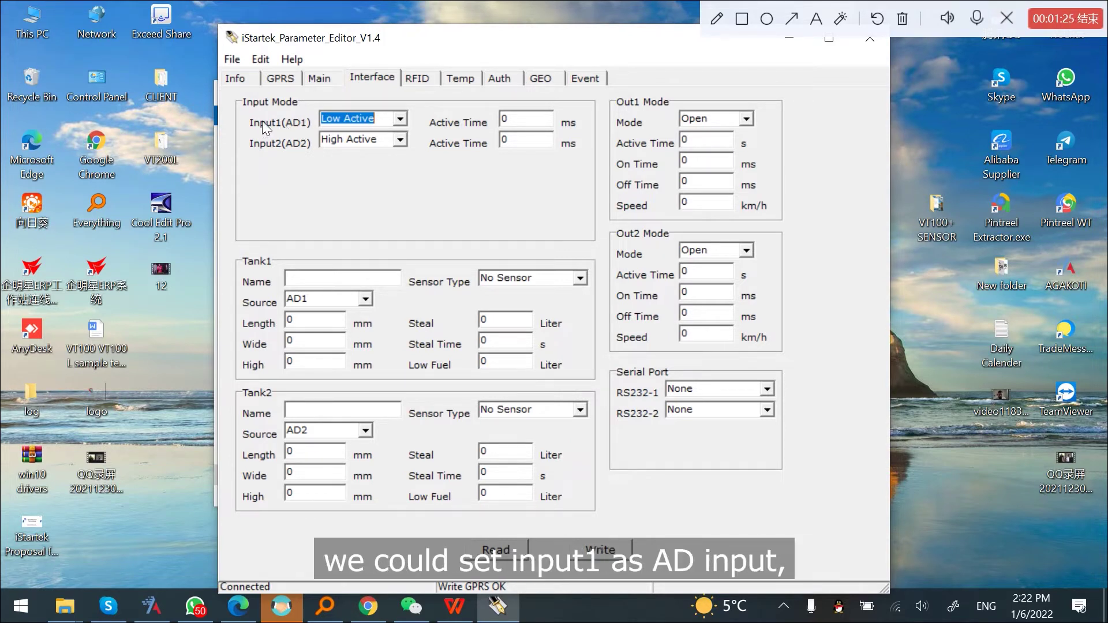
pyautogui.click(403, 119)
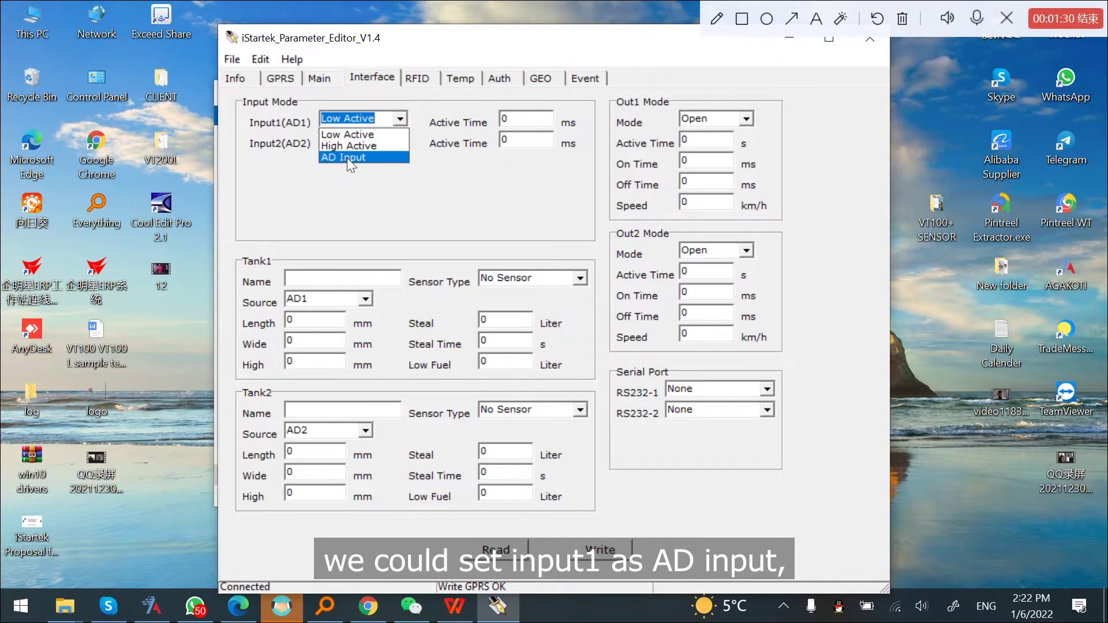
pyautogui.click(284, 167)
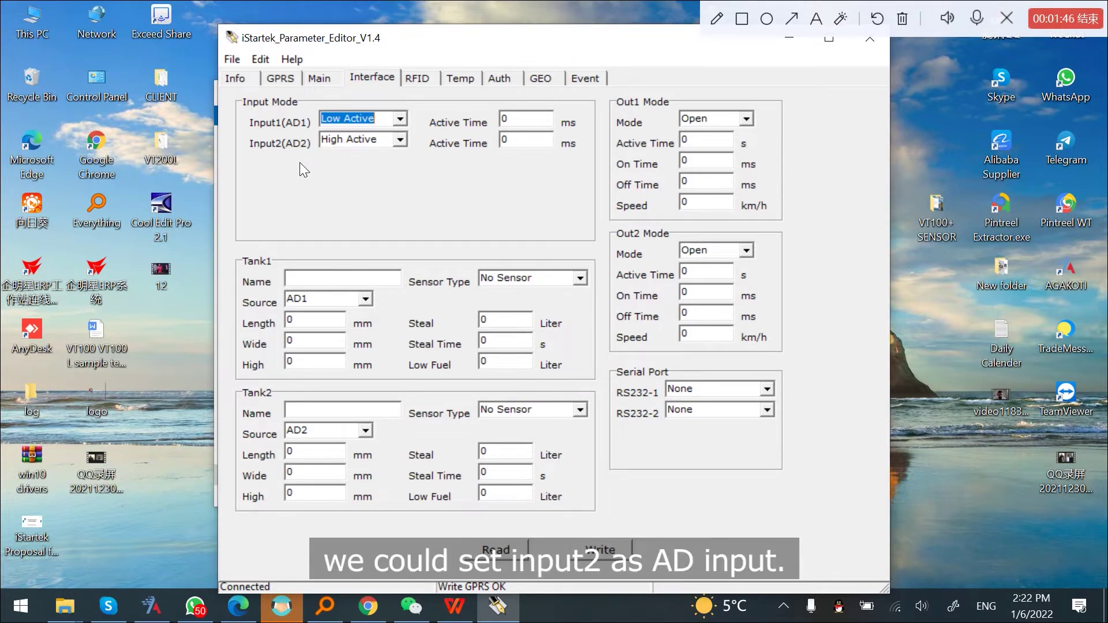
pyautogui.click(398, 140)
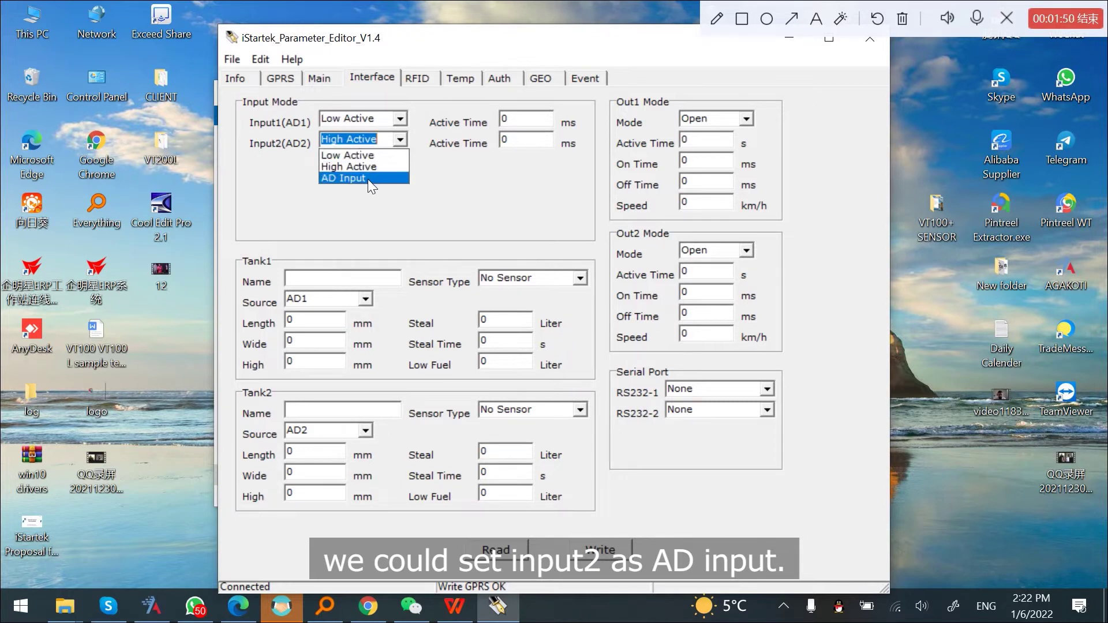
pyautogui.click(290, 175)
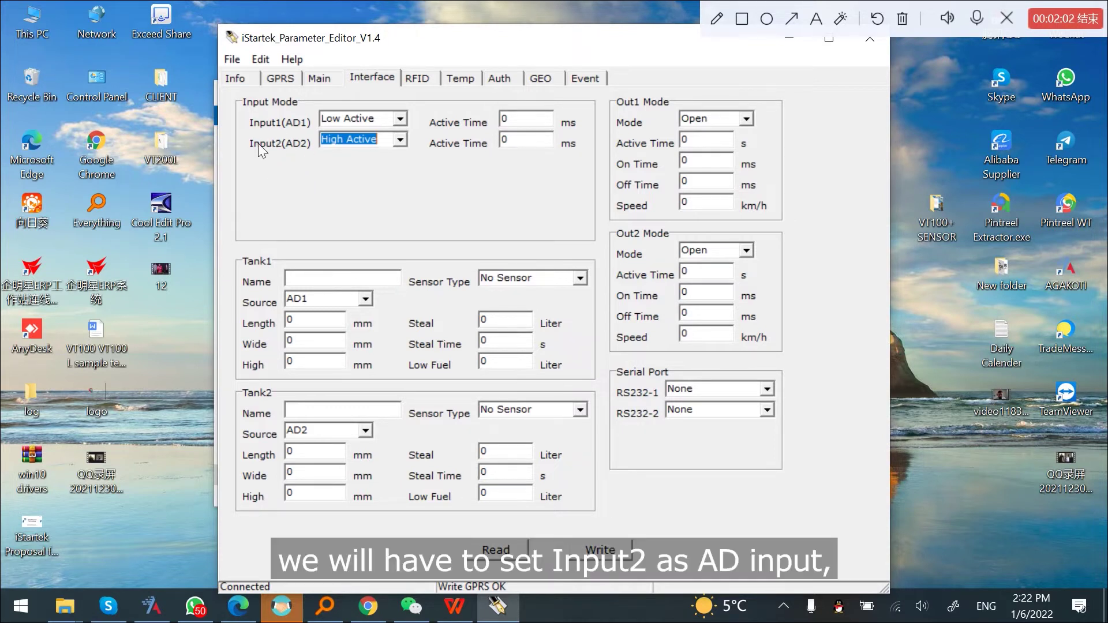
pyautogui.click(400, 144)
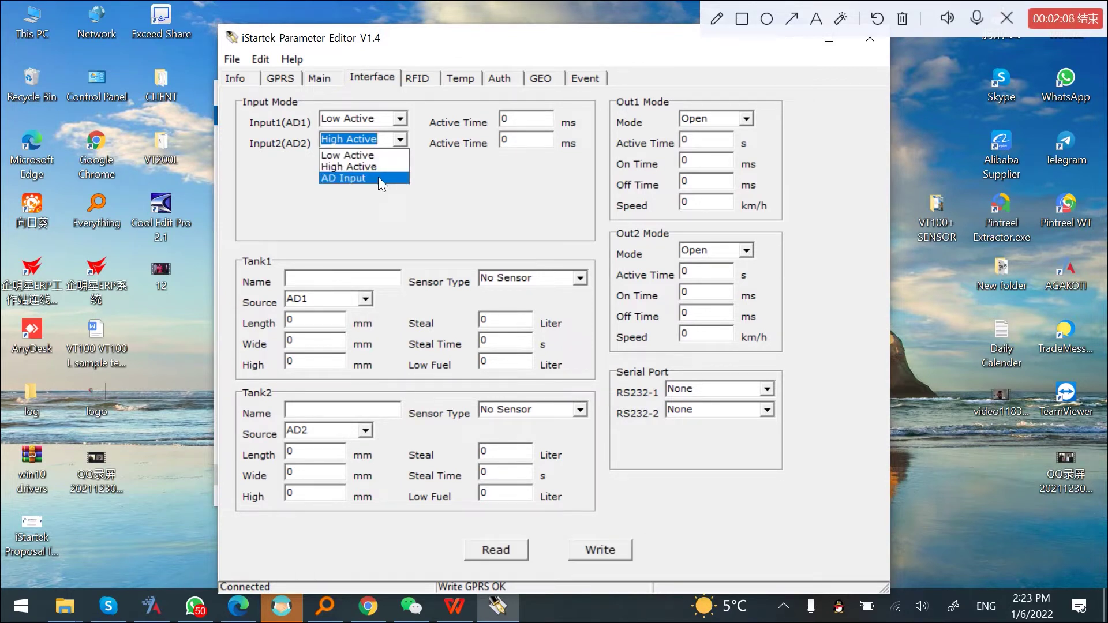
pyautogui.click(379, 178)
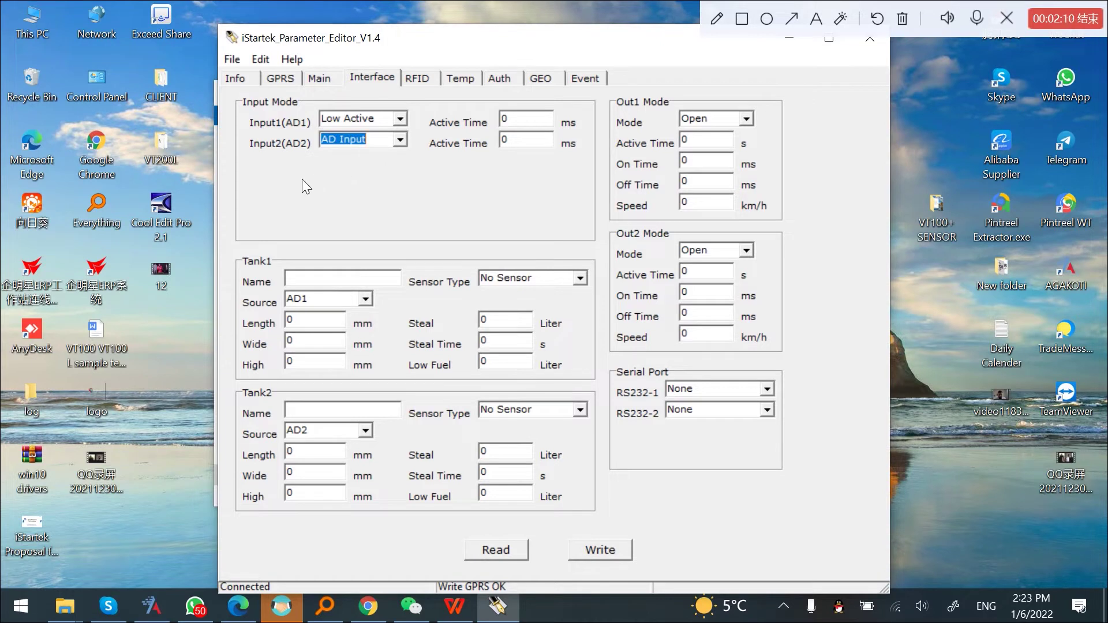
# Step: Configure Tank1 with the name "Sensor 1", sensor type Ultrasonic(250cm) and source AD2
pyautogui.click(324, 281)
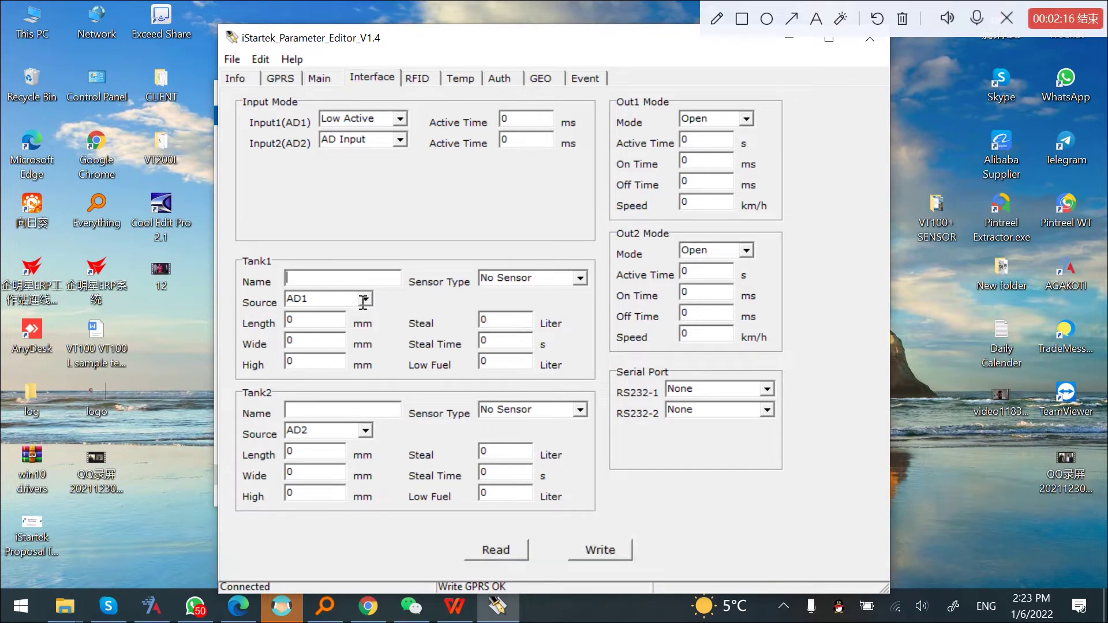
pyautogui.write('Sensor')
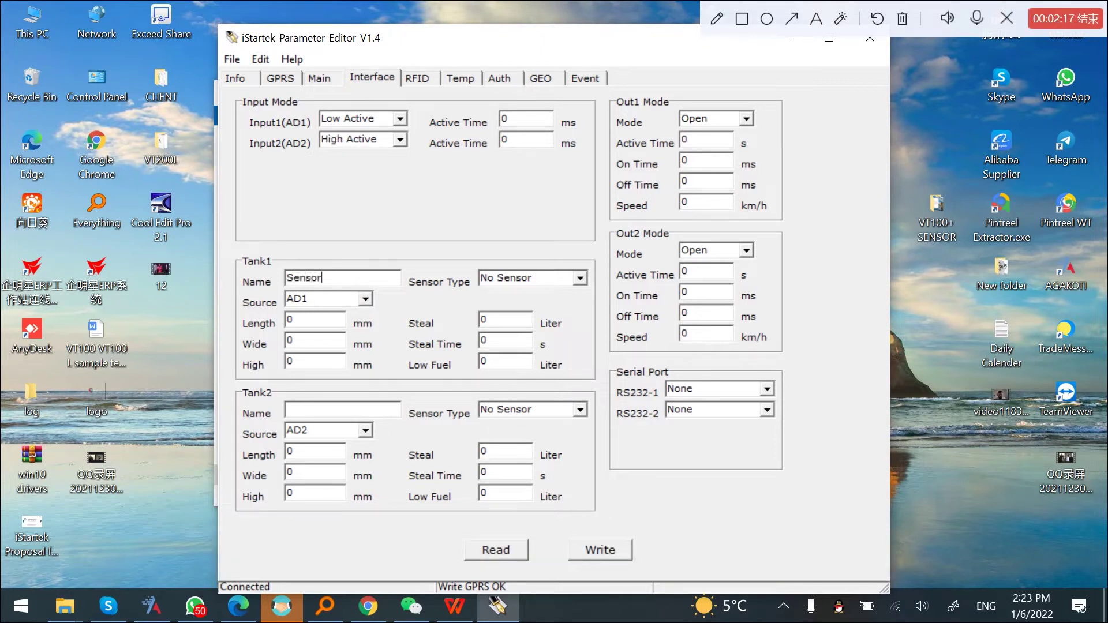
pyautogui.write(' 1')
pyautogui.click(583, 277)
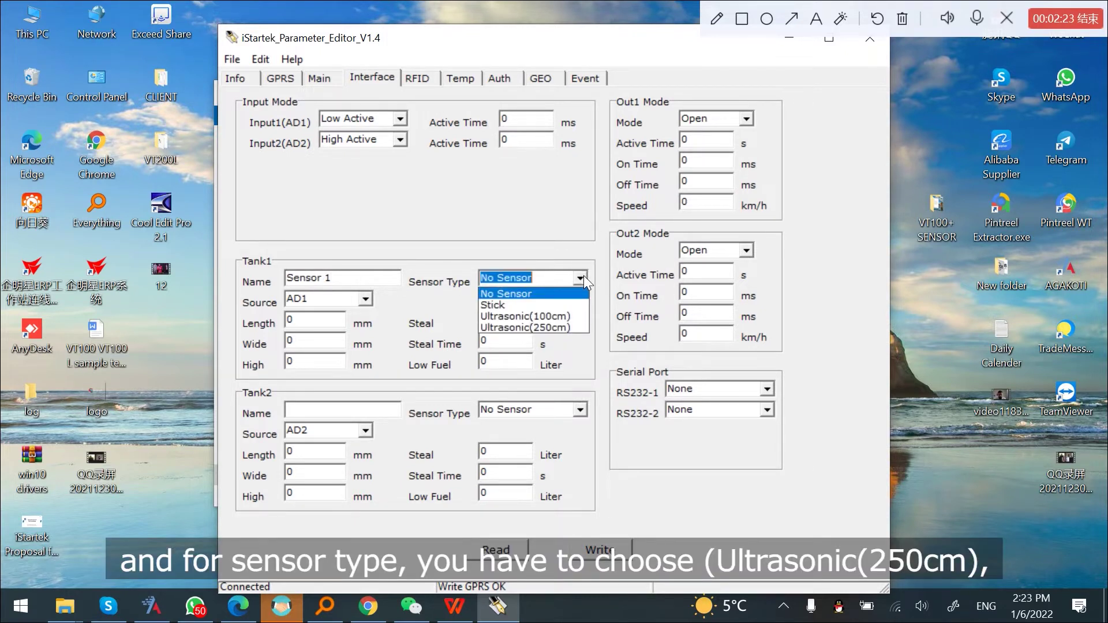
pyautogui.click(543, 326)
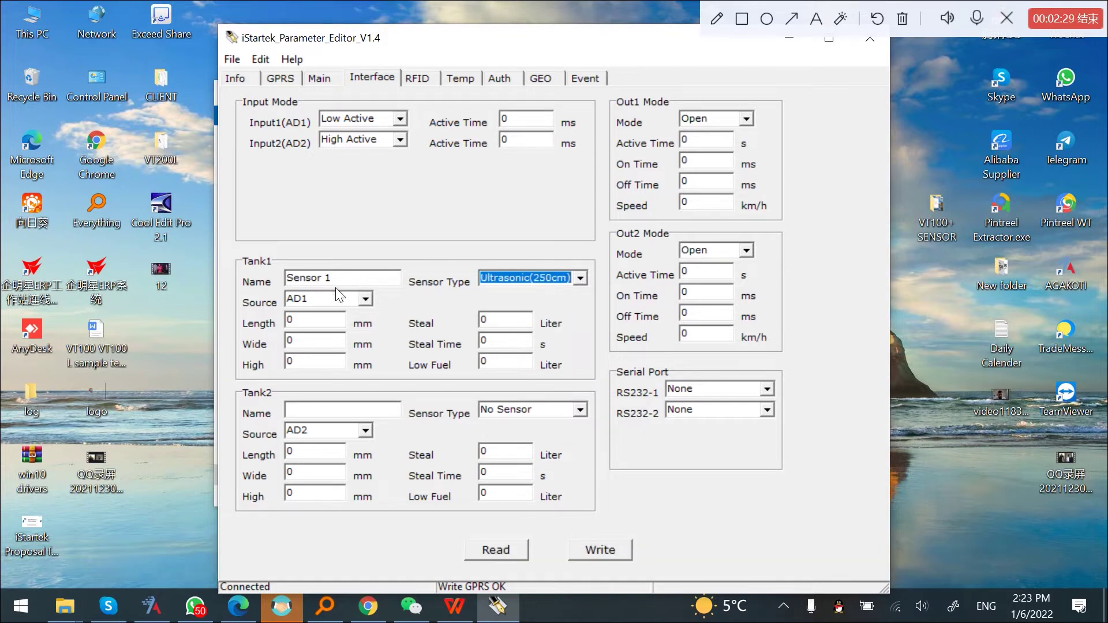
pyautogui.click(369, 299)
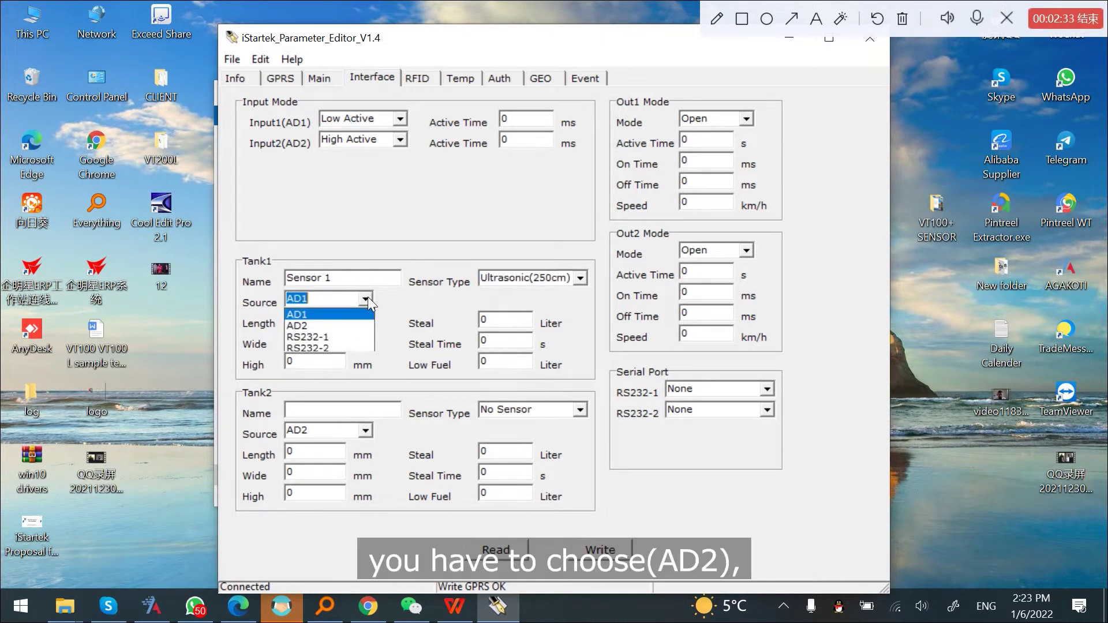
pyautogui.click(318, 326)
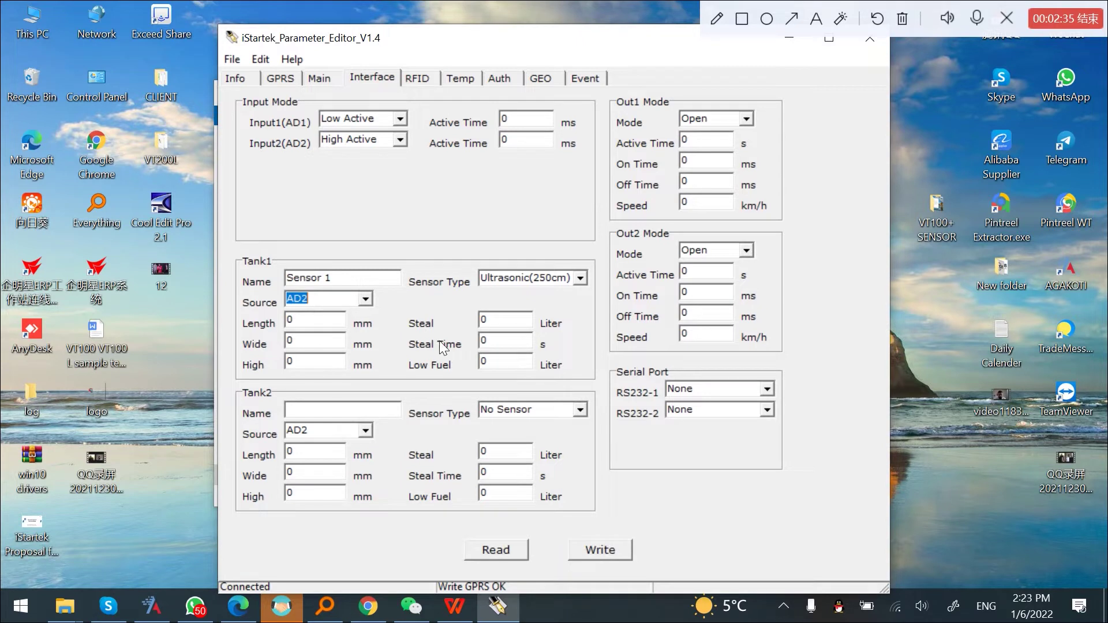
# Step: Try to set Input2(AD2) to AD Input and write it to the tracker together with the Tank1 settings
pyautogui.click(401, 140)
pyautogui.click(375, 178)
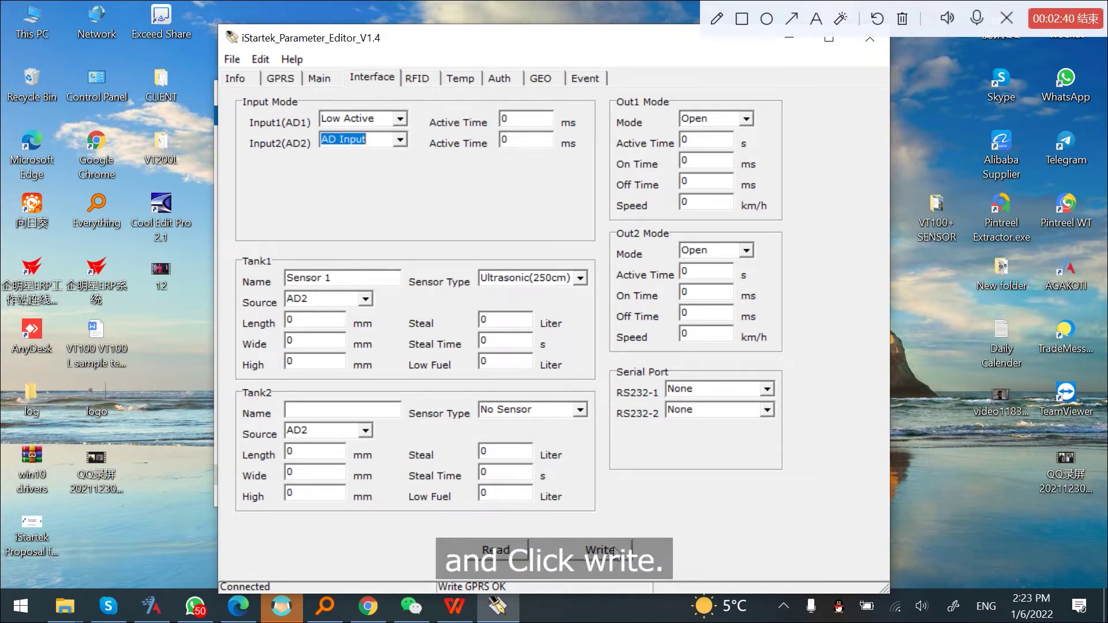
pyautogui.press('Up')
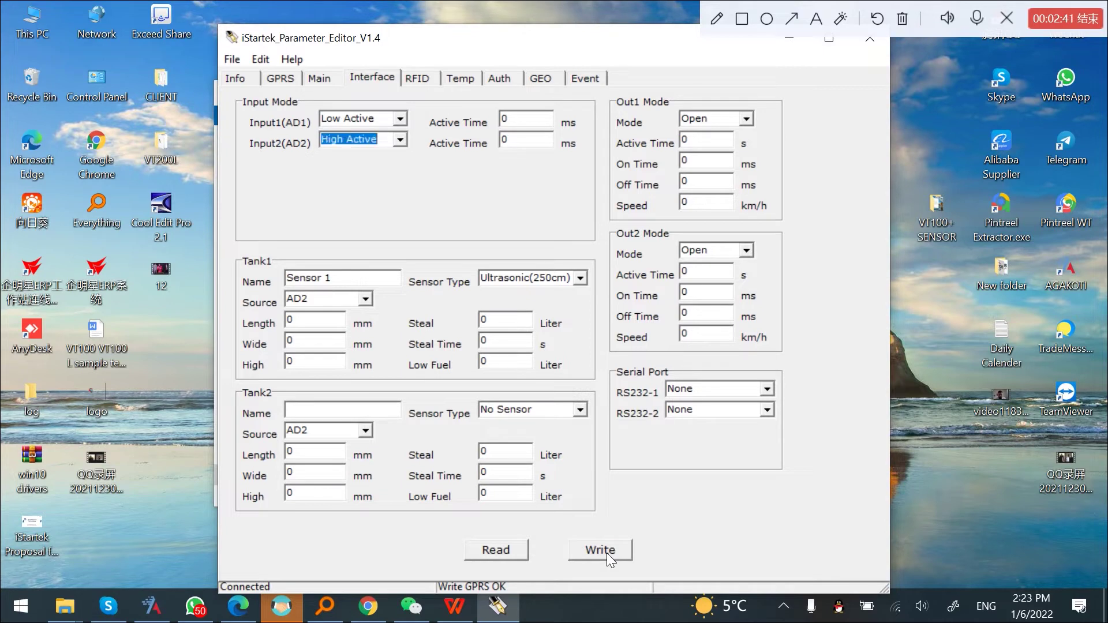
pyautogui.click(606, 552)
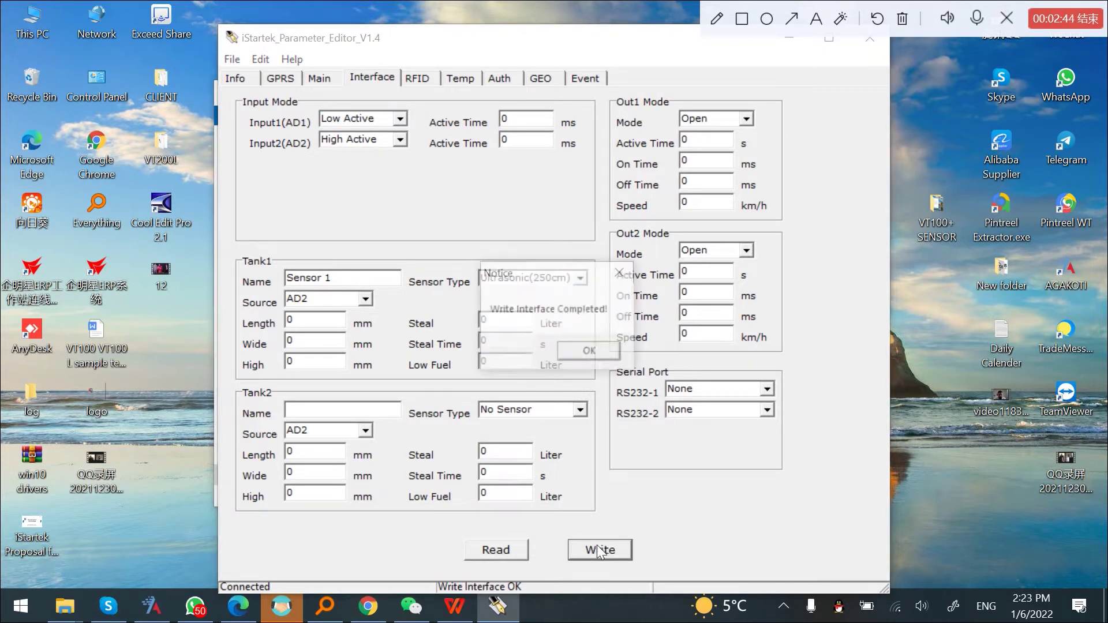
pyautogui.click(588, 351)
# Step: Set Input2(AD2) to AD Input and write the interface settings to the tracker
pyautogui.click(400, 139)
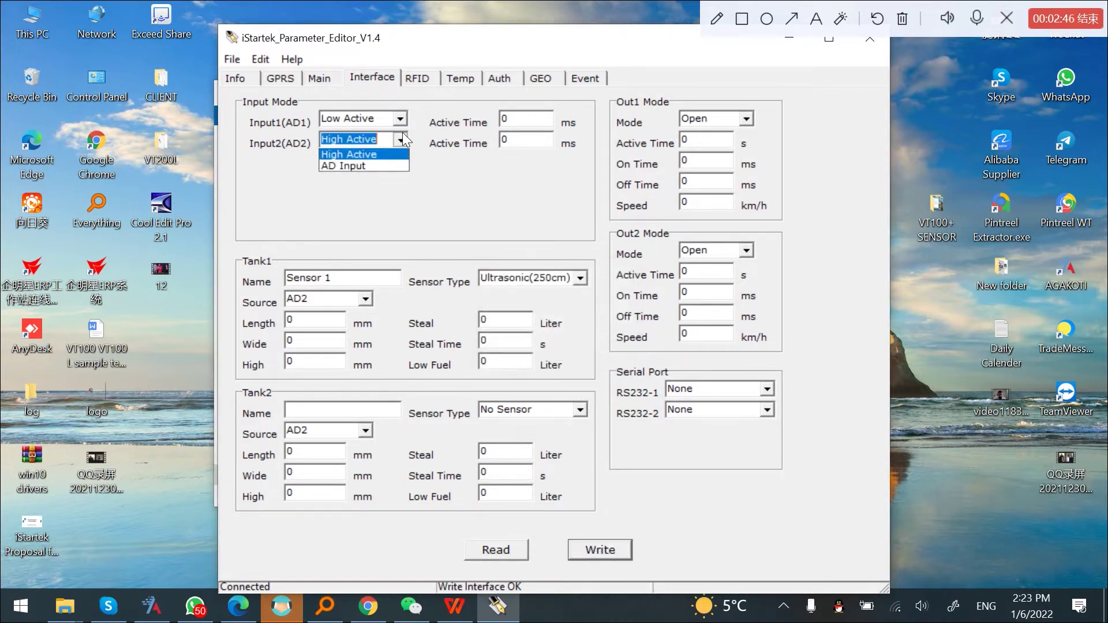
pyautogui.click(346, 176)
pyautogui.click(600, 550)
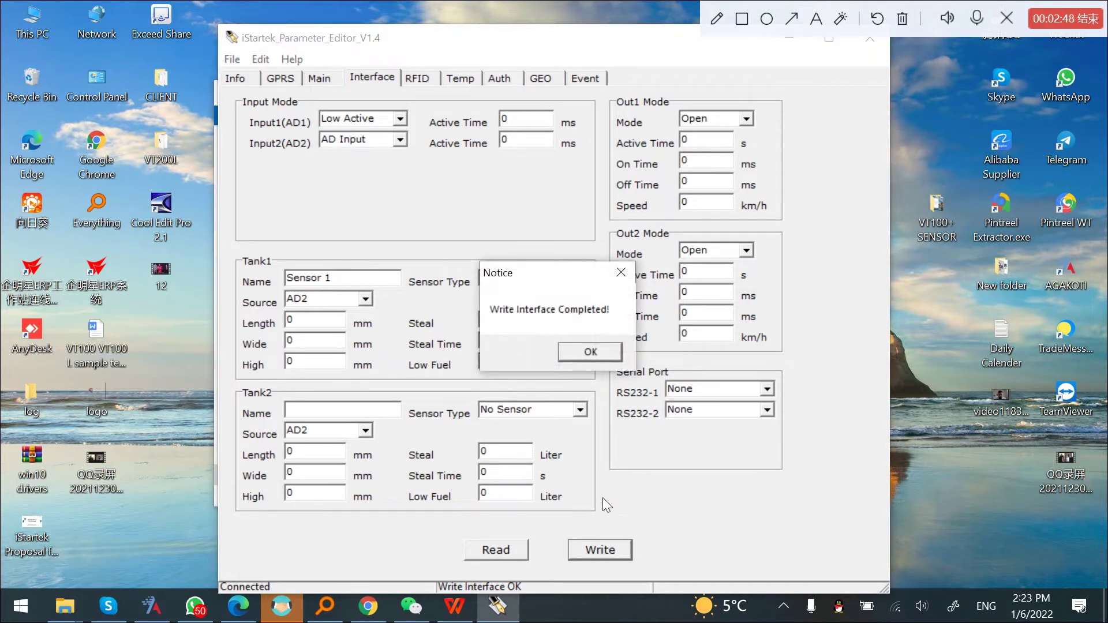
pyautogui.click(603, 344)
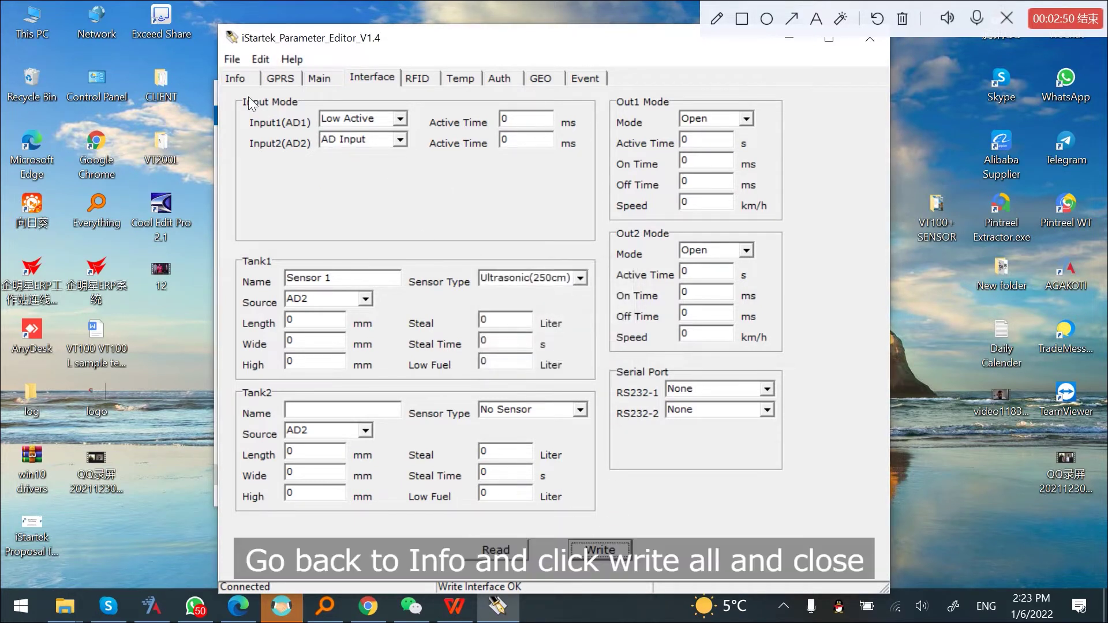
# Step: Return to the device information page, write all parameters to the tracker and close the COM6 connection
pyautogui.click(233, 76)
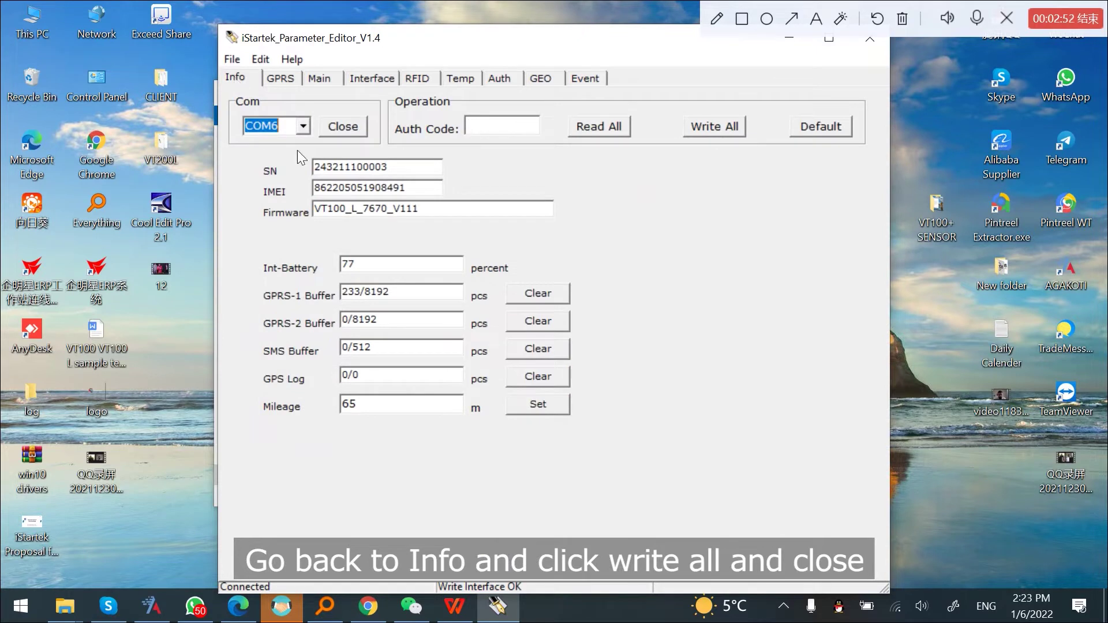
pyautogui.click(731, 127)
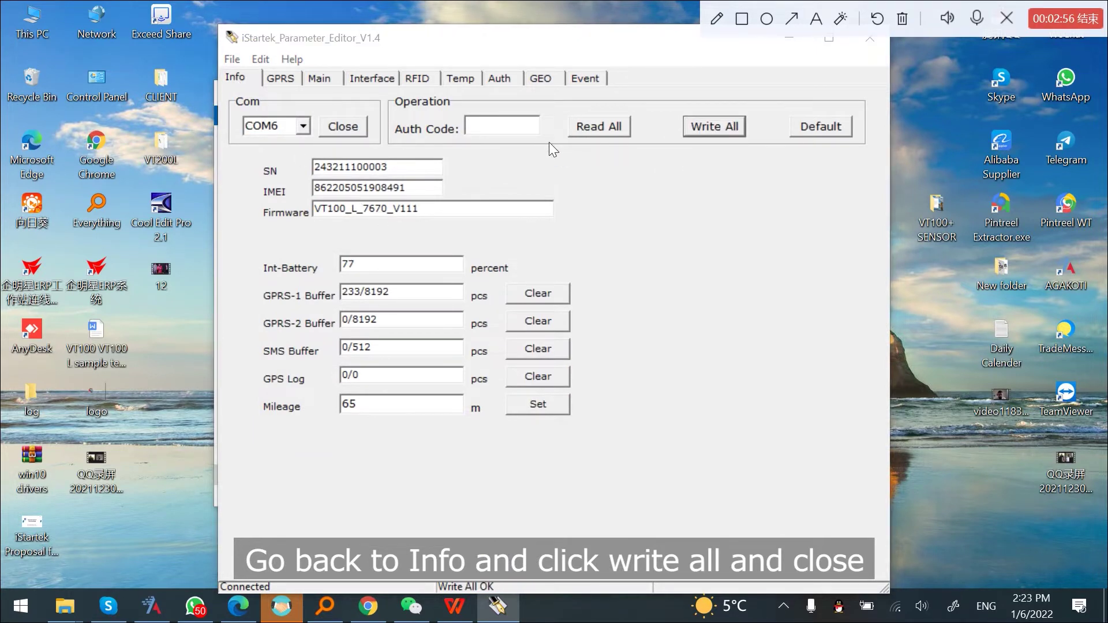
pyautogui.click(576, 353)
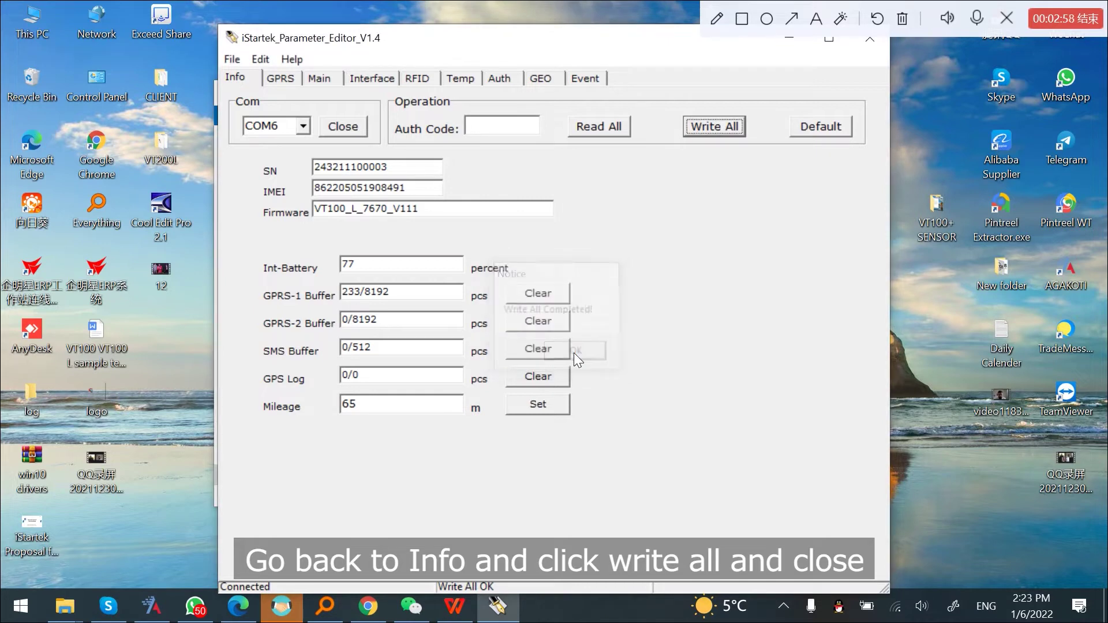
pyautogui.click(344, 123)
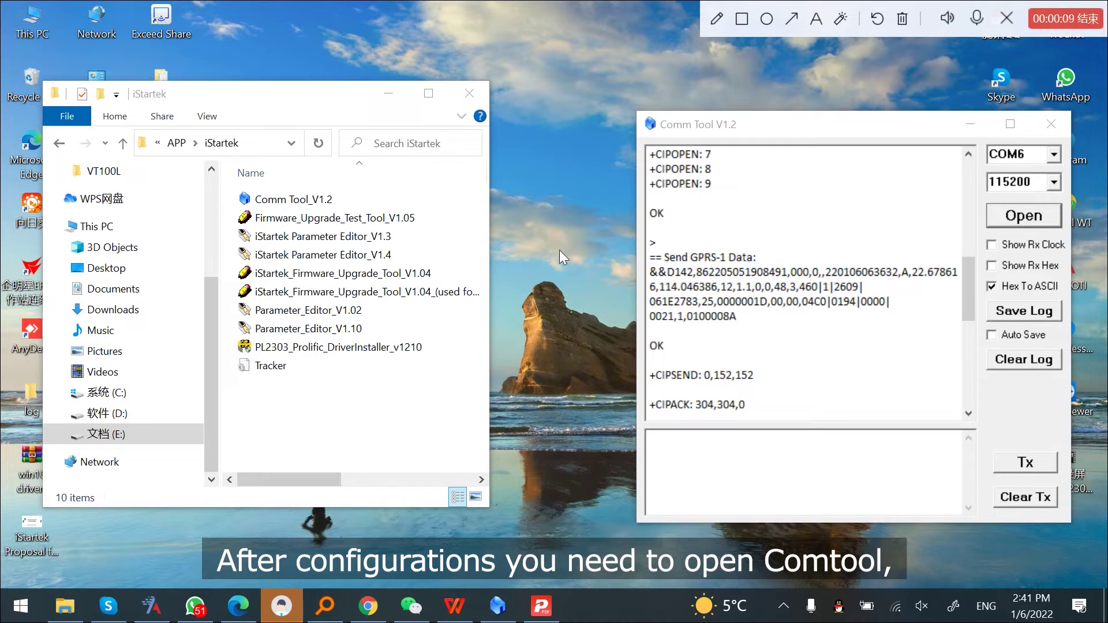
# Step: Switch to Comm Tool and select port COM6 with a baud rate of 115200
pyautogui.click(271, 203)
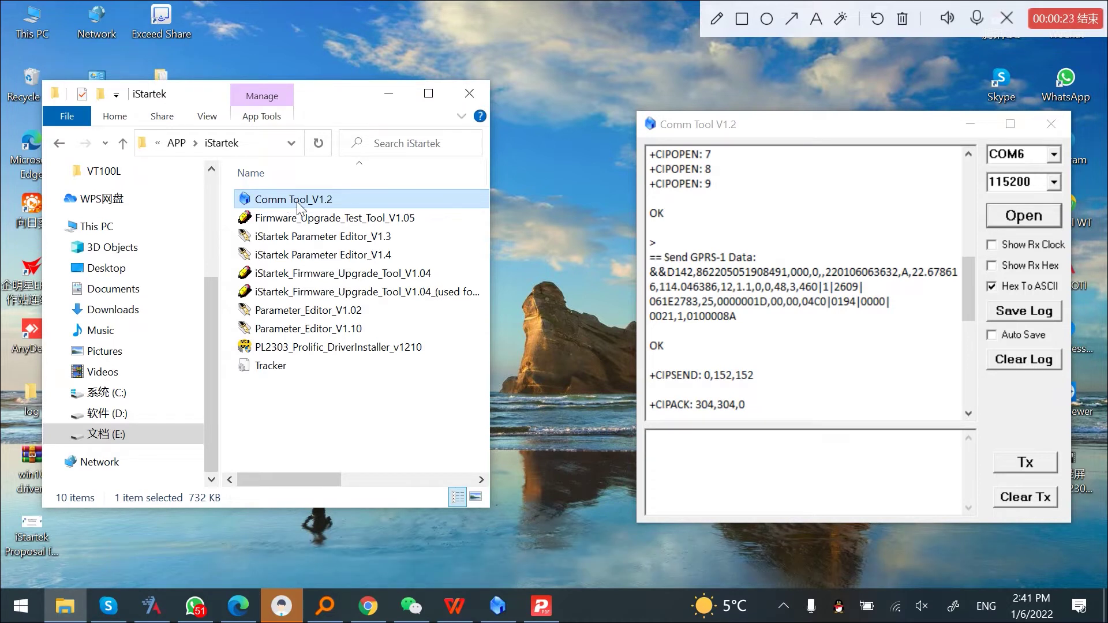
pyautogui.click(297, 202)
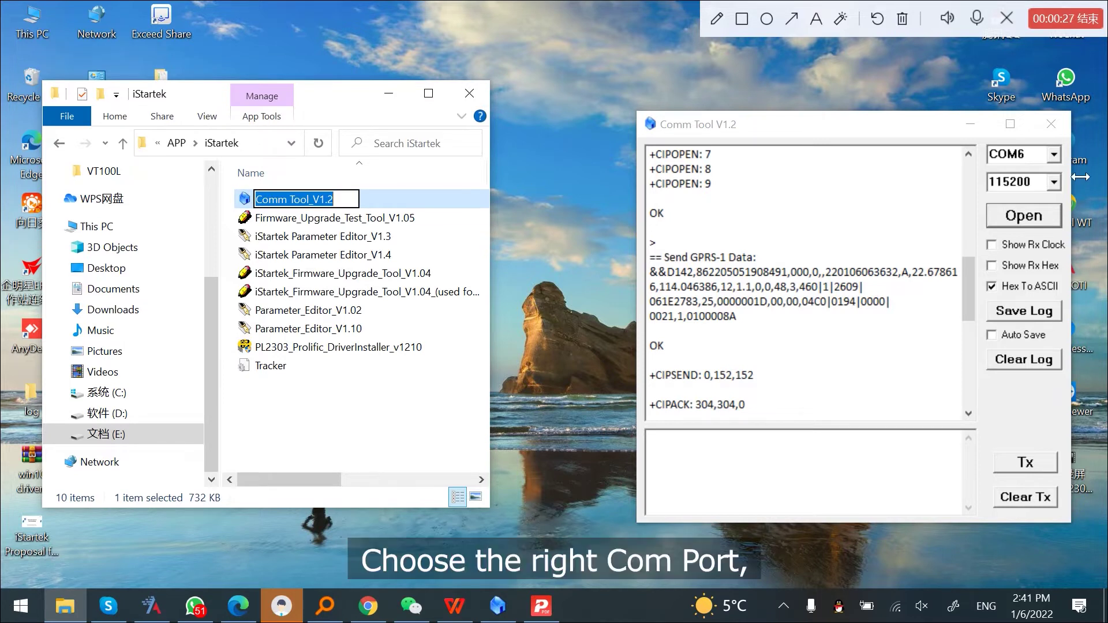
pyautogui.click(1054, 156)
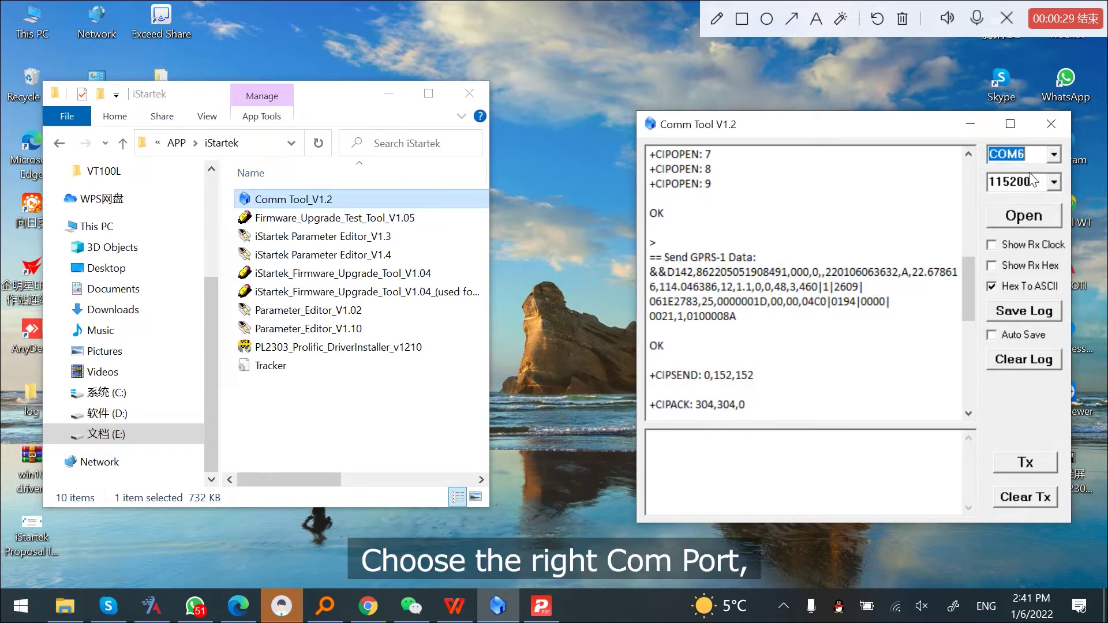
pyautogui.click(1056, 172)
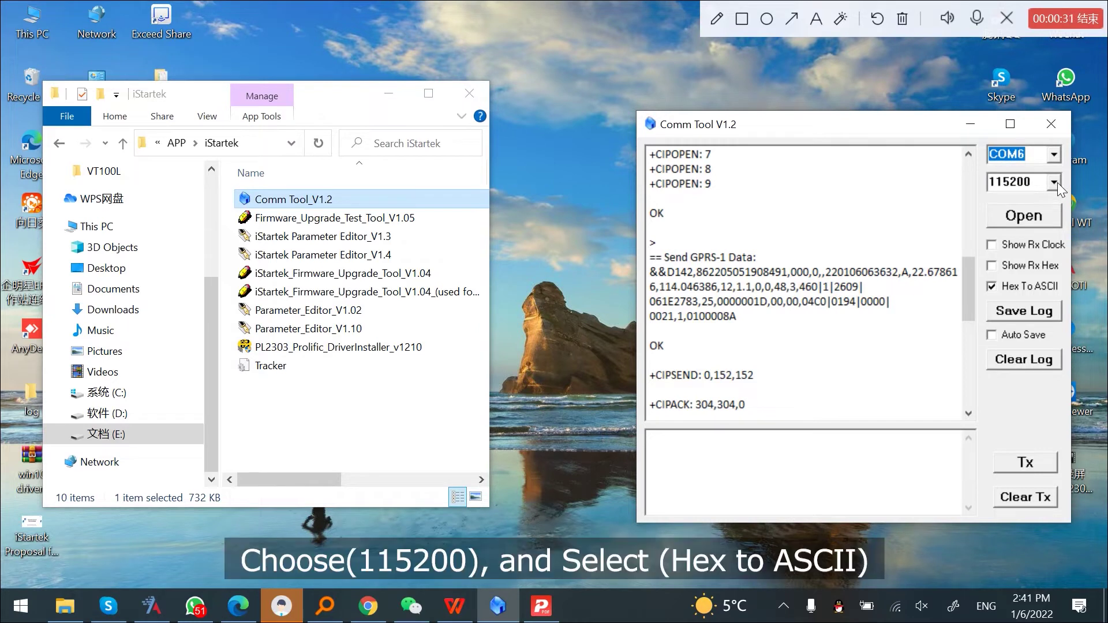
pyautogui.click(1055, 182)
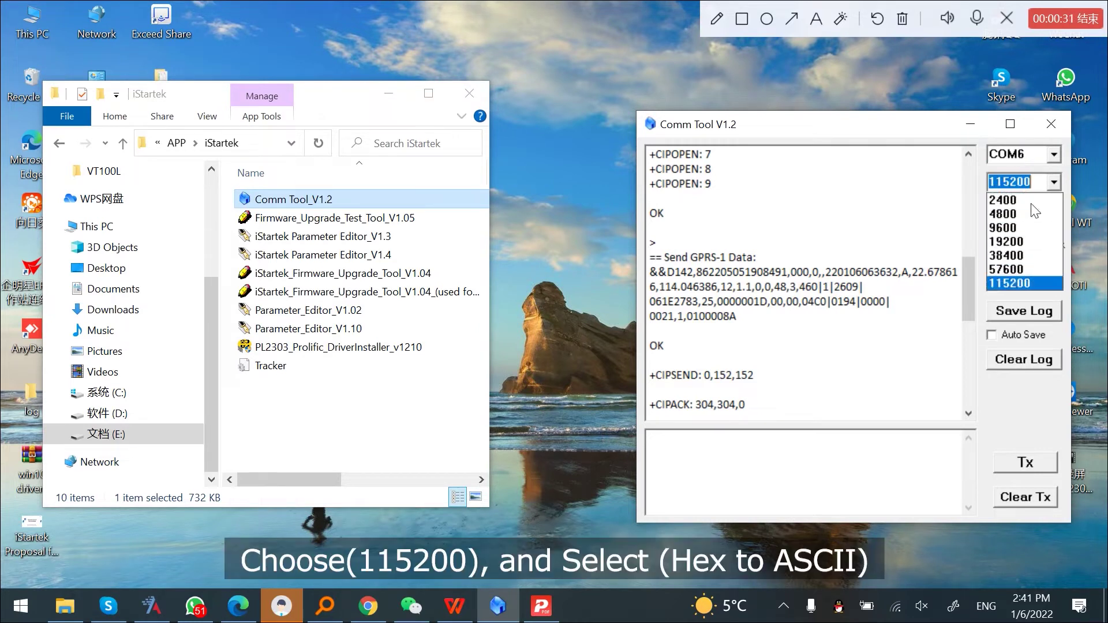
pyautogui.click(1016, 287)
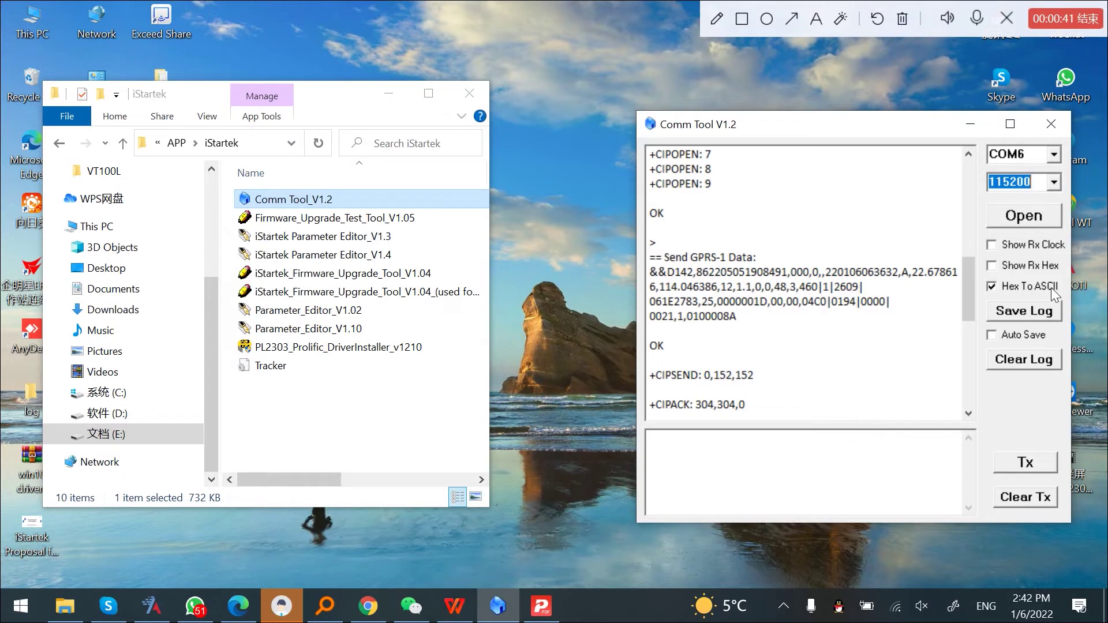
# Step: Open the COM6 connection to log the tracker's GPRS-1 data, and close it once the data has been received
pyautogui.click(1024, 218)
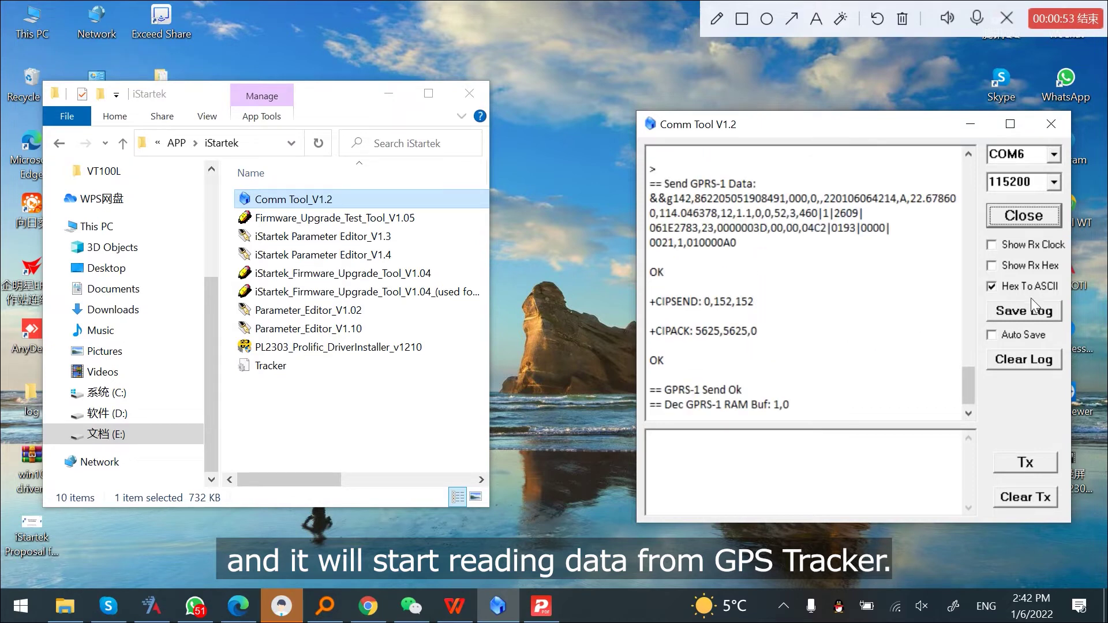
pyautogui.click(1024, 216)
pyautogui.moveTo(964, 387); pyautogui.dragTo(964, 344)
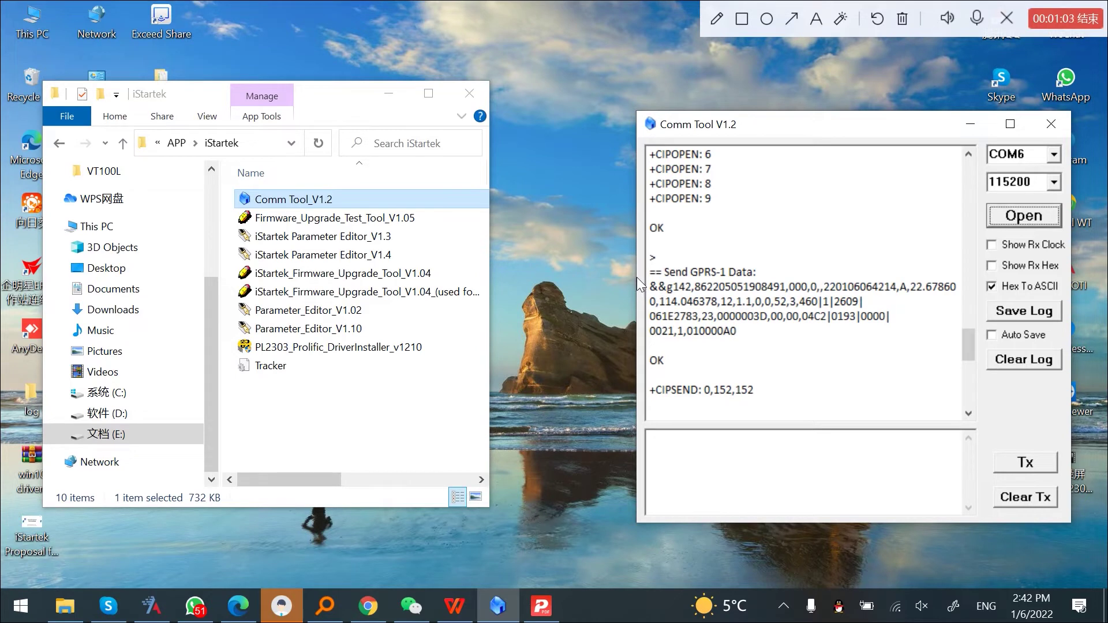
# Step: Widen the Comm Tool window and arrange it beside the VT100-L User Manual in the PDF reader
pyautogui.moveTo(635, 277); pyautogui.dragTo(538, 274)
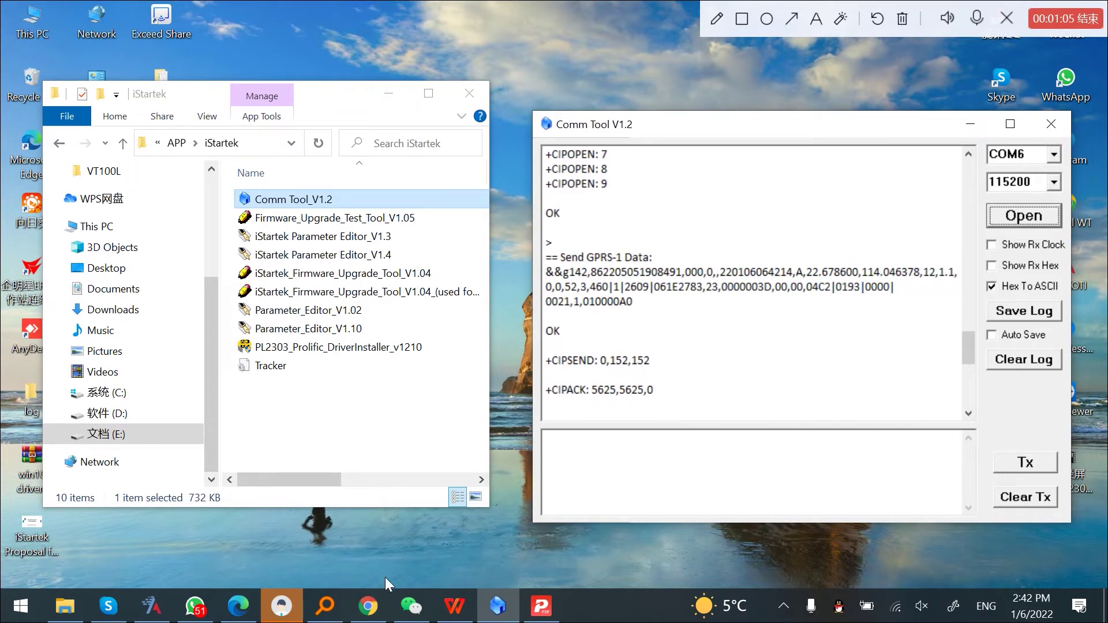
pyautogui.click(540, 606)
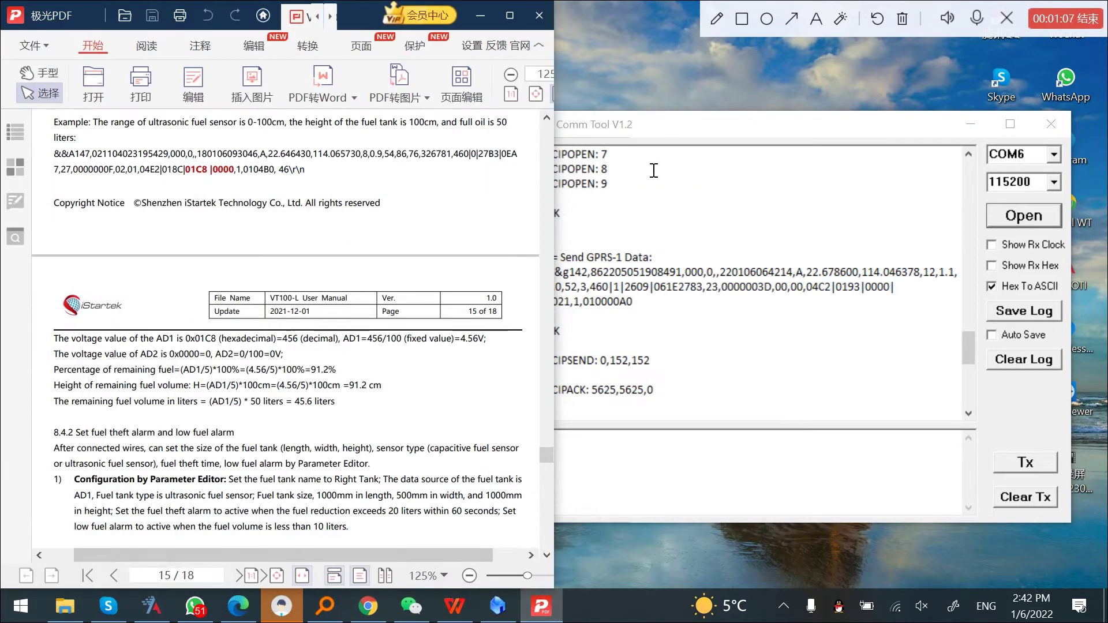
pyautogui.moveTo(695, 129); pyautogui.dragTo(723, 124)
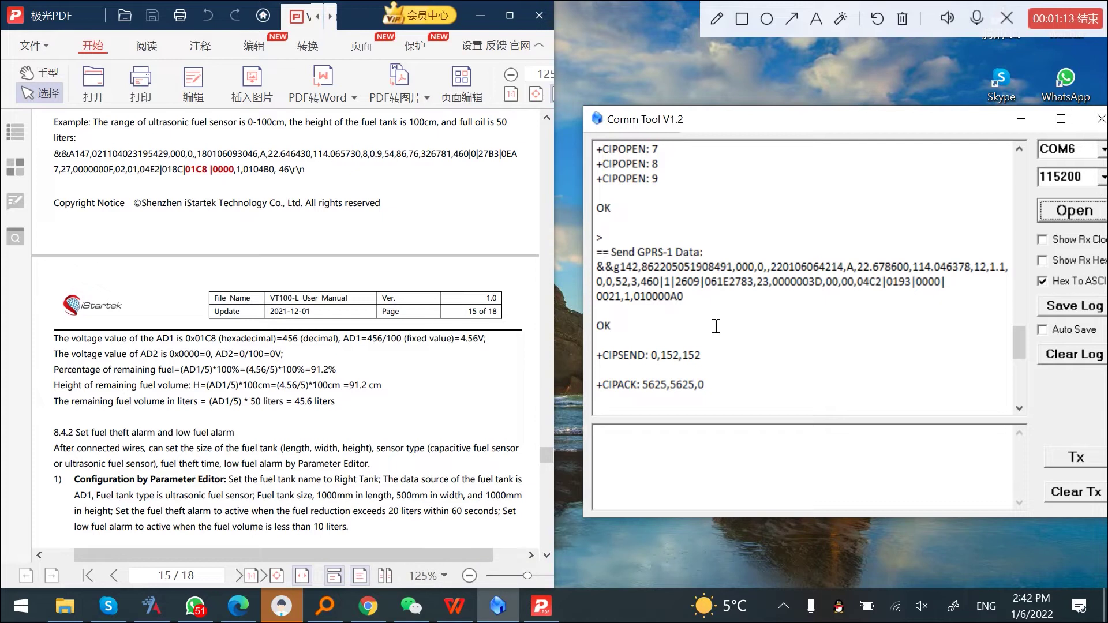
# Step: Compare the AD1 and AD2 fields in the logged GPRS-1 data with the manual's example string and its remaining-fuel formulas
pyautogui.doubleClick(918, 282)
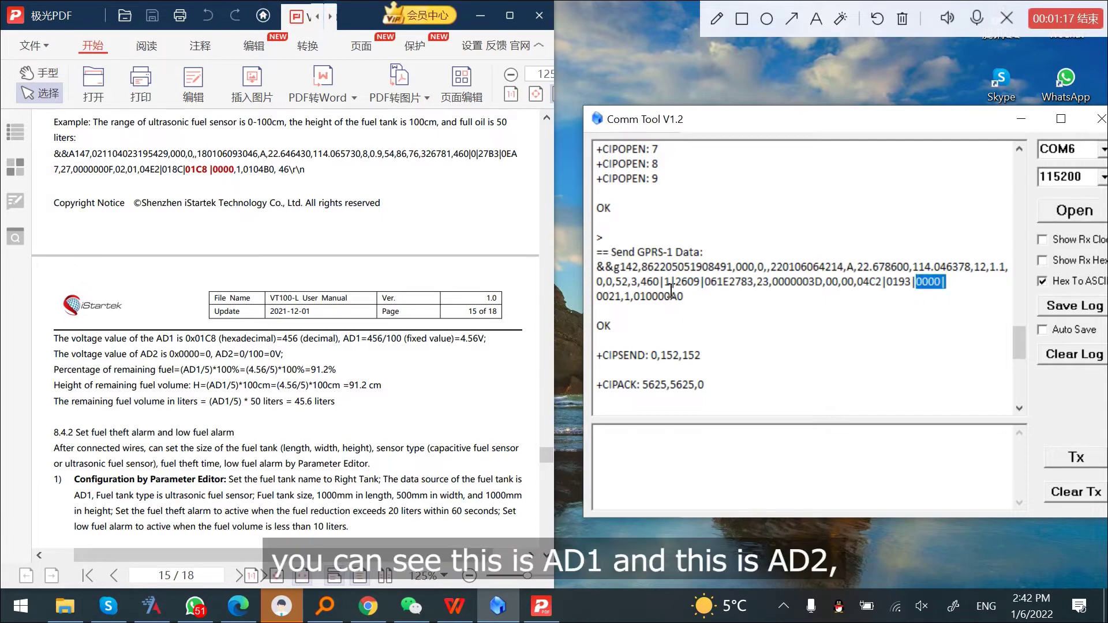
pyautogui.doubleClick(607, 297)
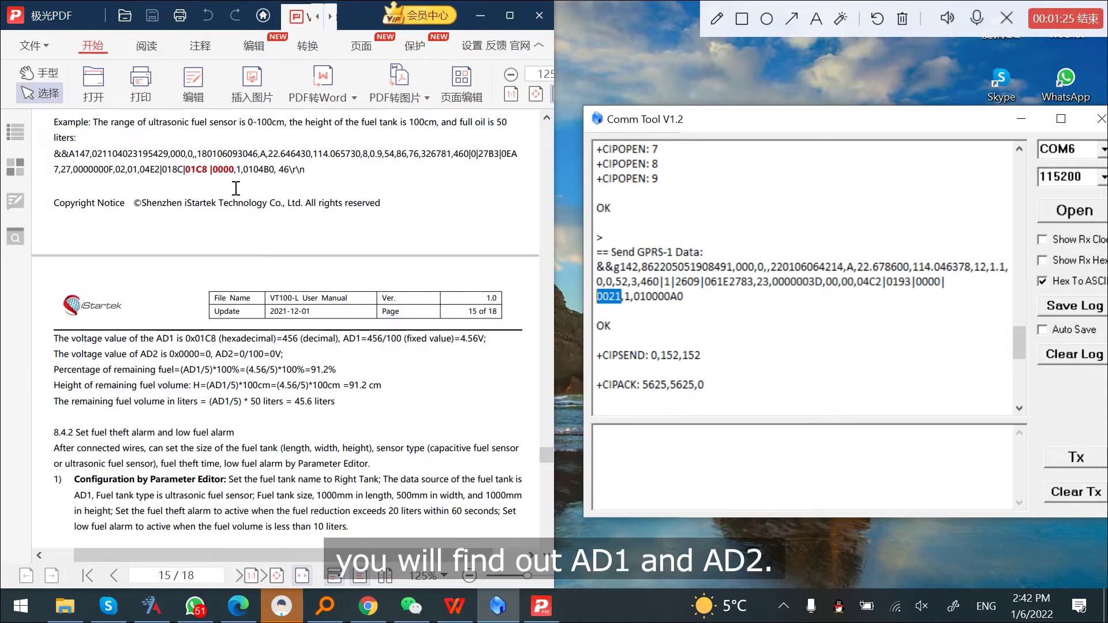
pyautogui.moveTo(185, 171); pyautogui.dragTo(244, 180)
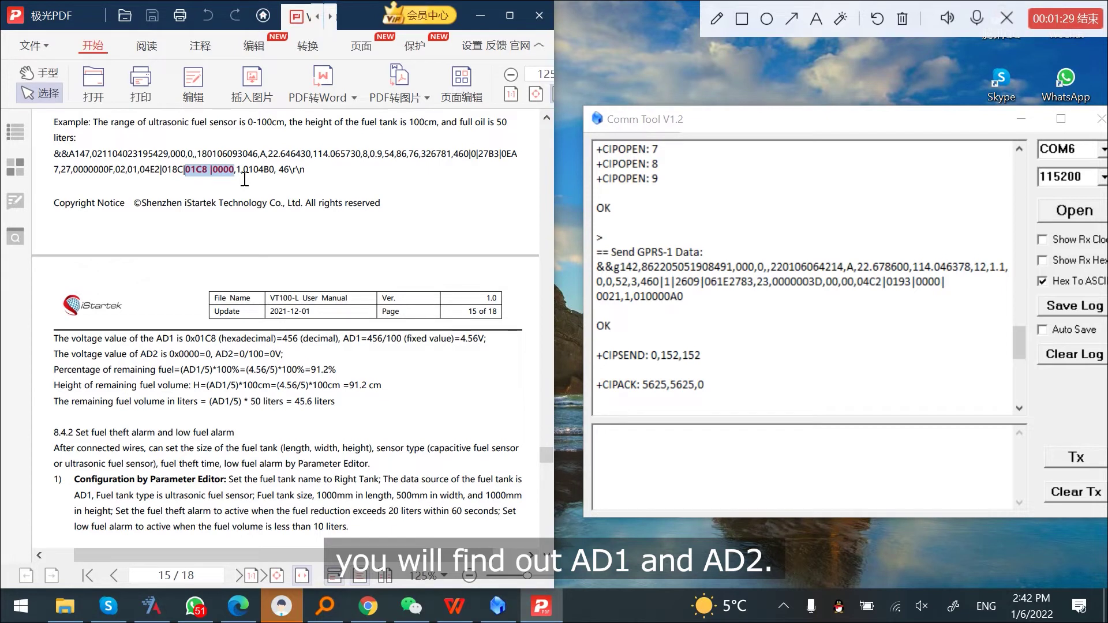
pyautogui.click(242, 178)
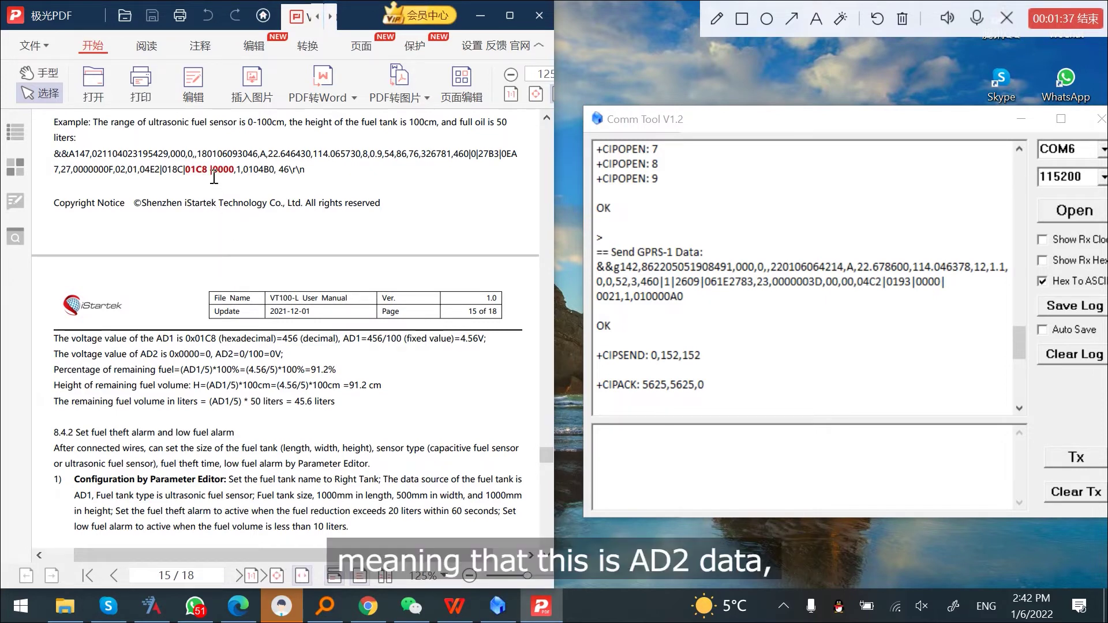
pyautogui.moveTo(211, 173); pyautogui.dragTo(235, 173)
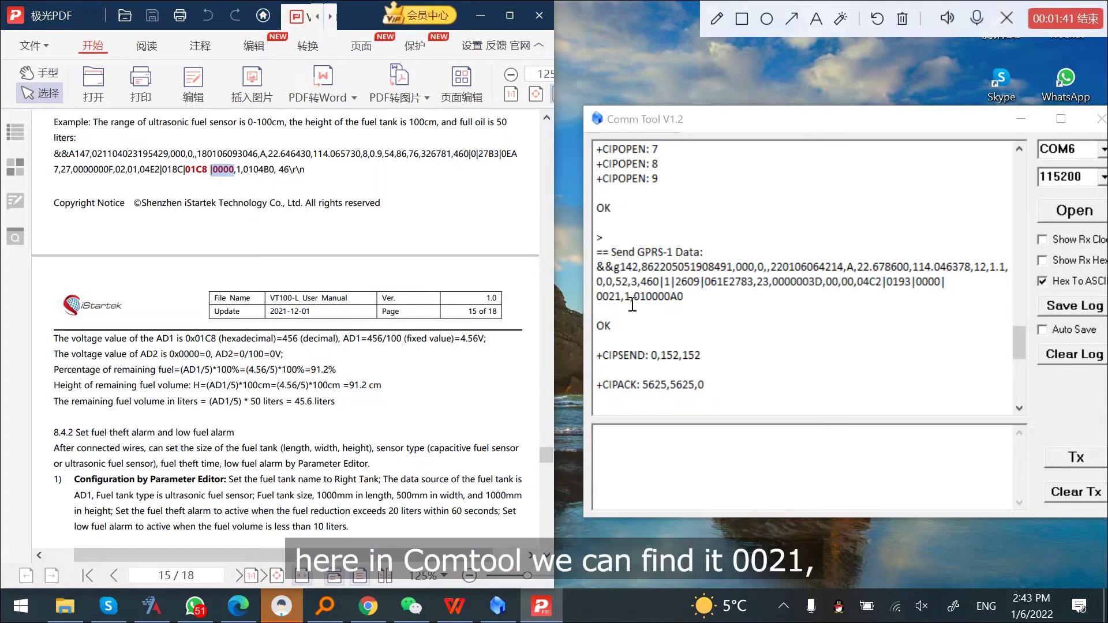
pyautogui.moveTo(622, 298); pyautogui.dragTo(607, 308)
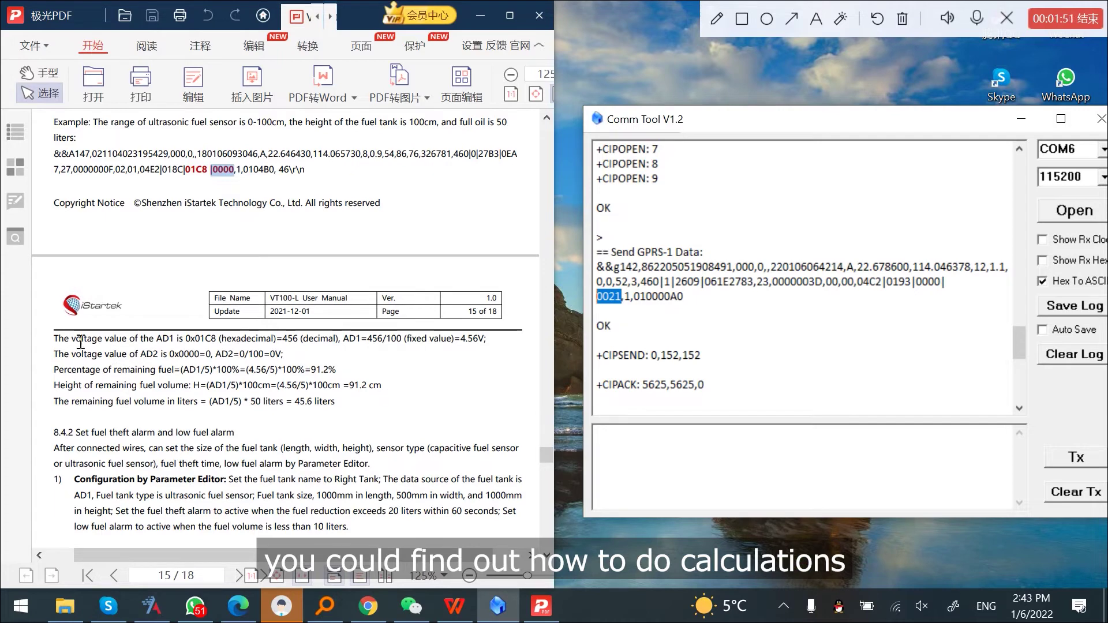
pyautogui.moveTo(55, 339); pyautogui.dragTo(367, 411)
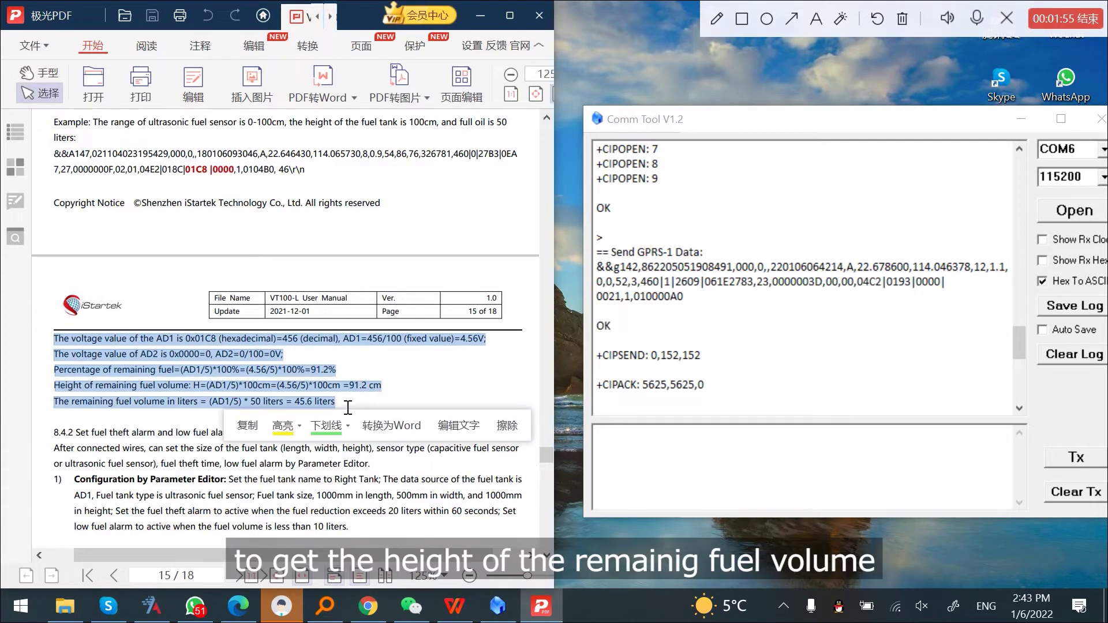
pyautogui.click(330, 375)
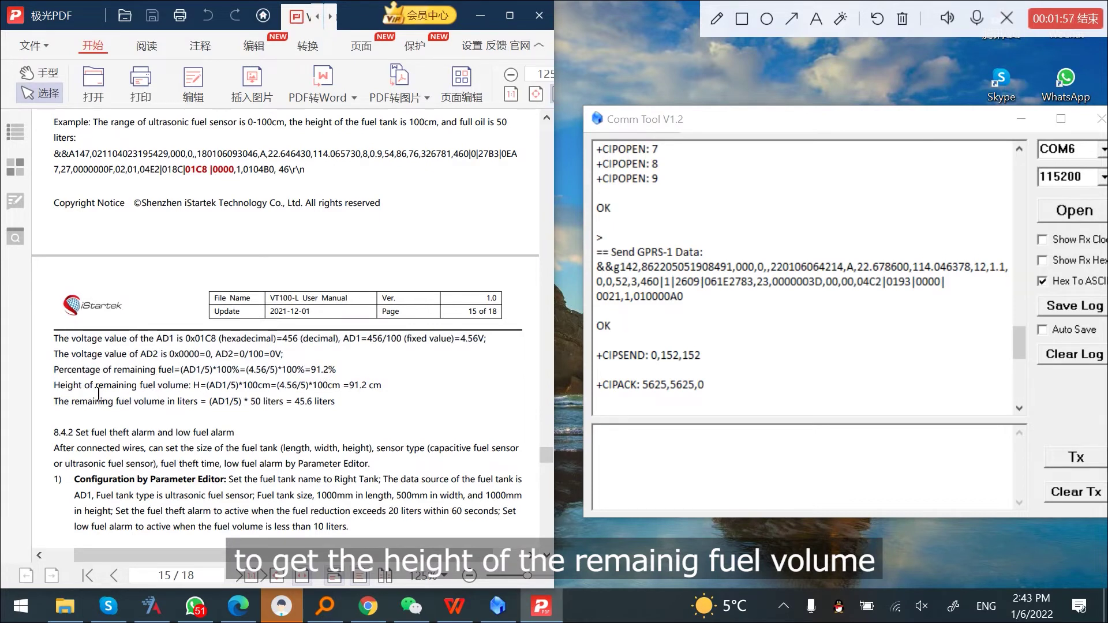